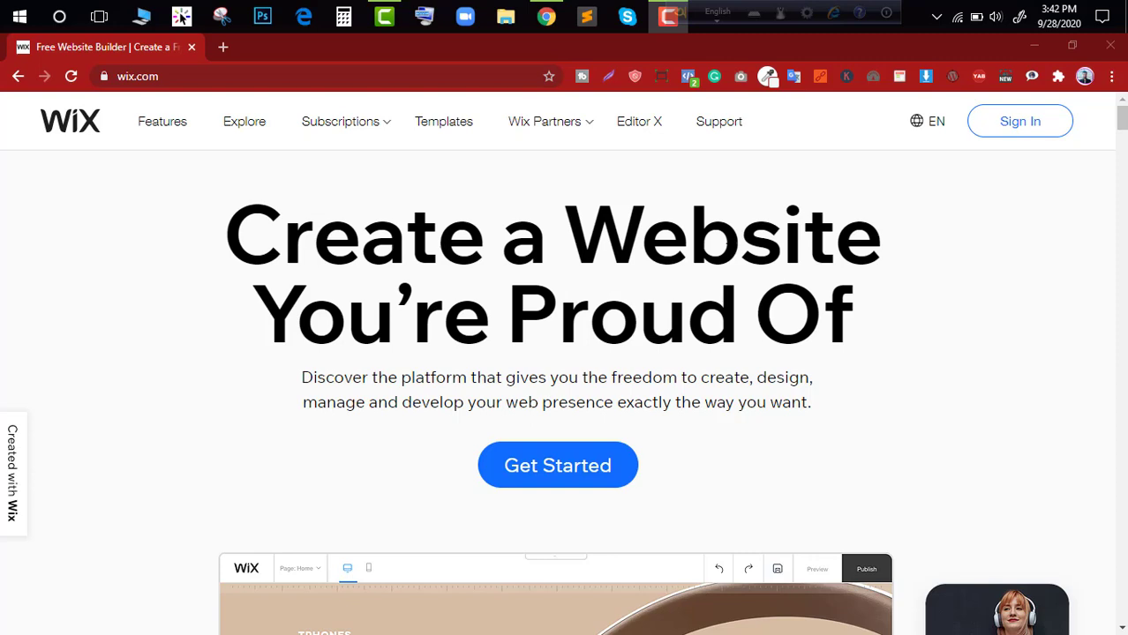
scroll(728, 237, "down", 5)
scroll(728, 236, "up", 4)
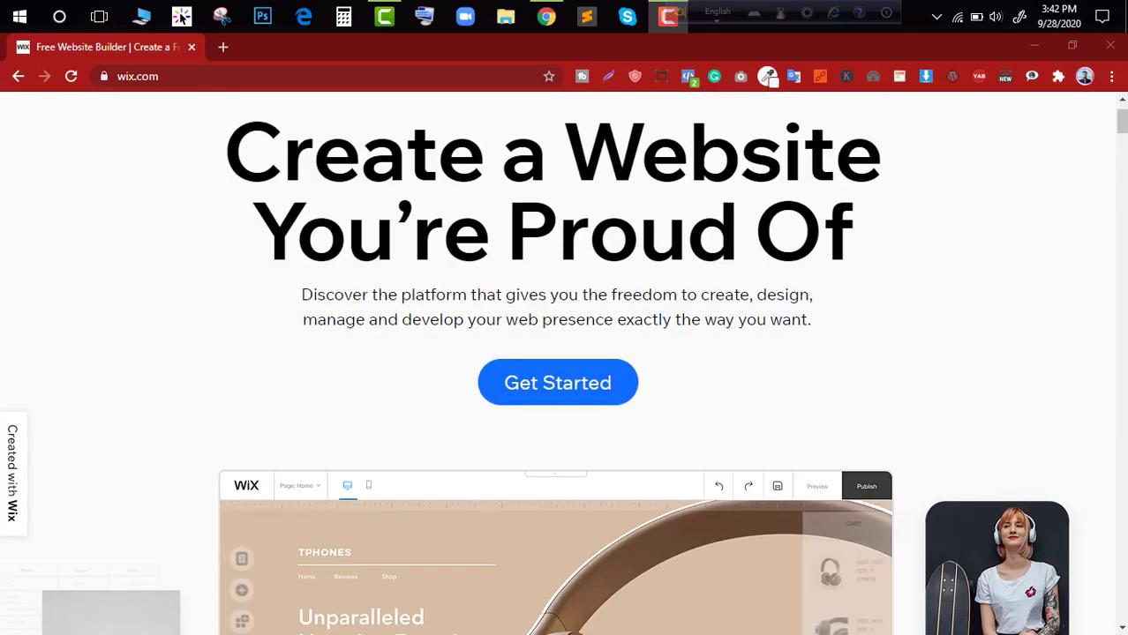
scroll(731, 254, "down", 6)
scroll(730, 254, "up", 5)
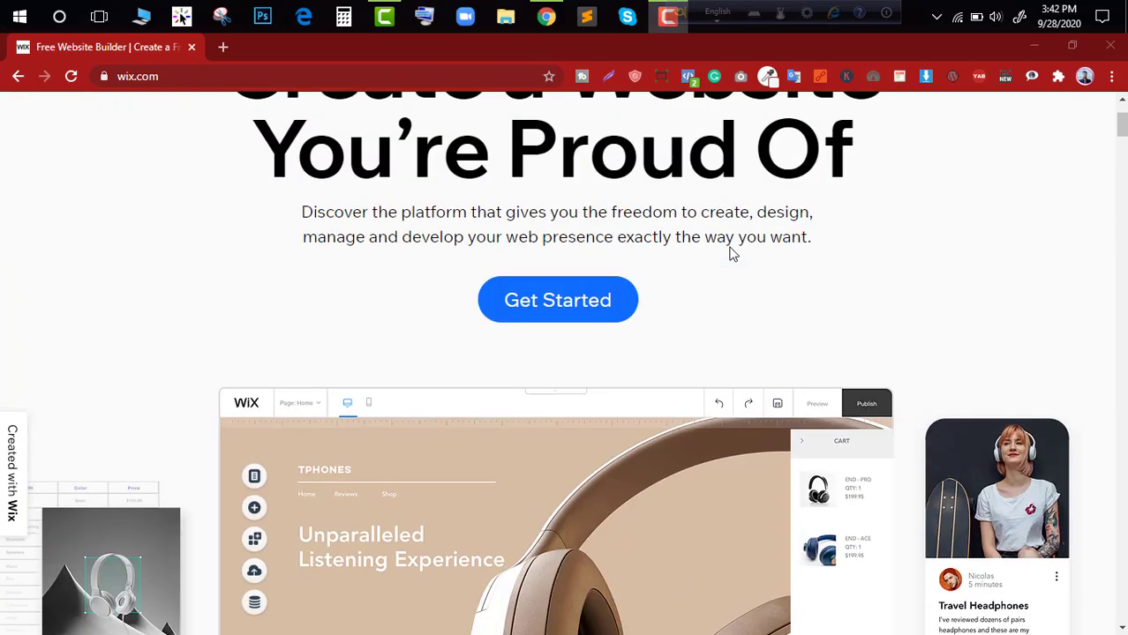
scroll(729, 253, "up", 2)
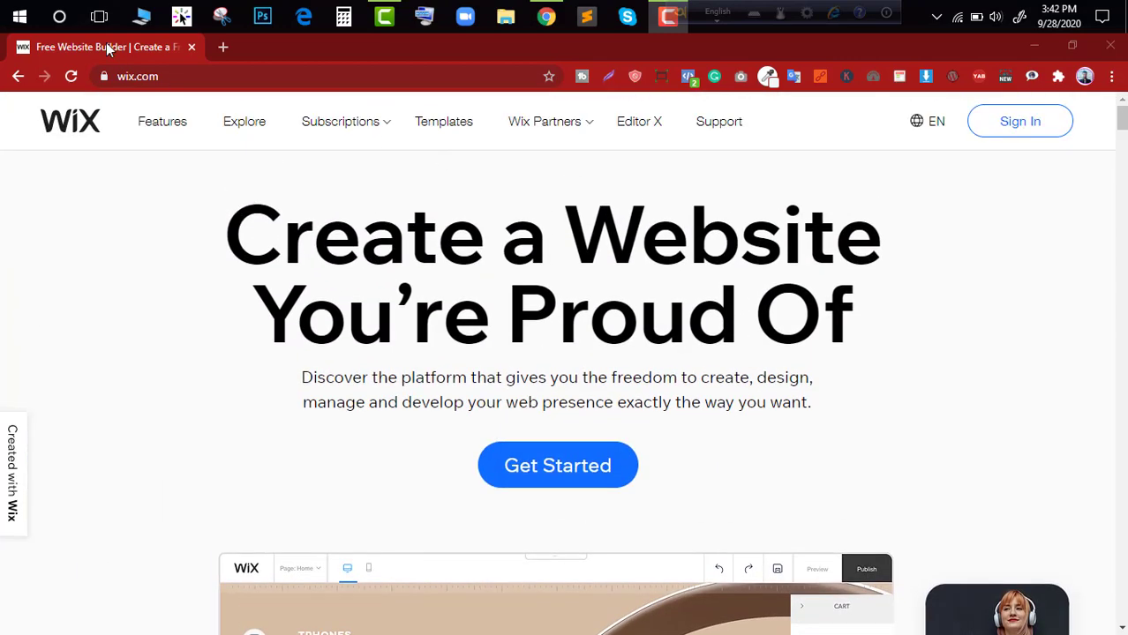
Open mailchimp.com in a new browser tab
left_click(221, 52)
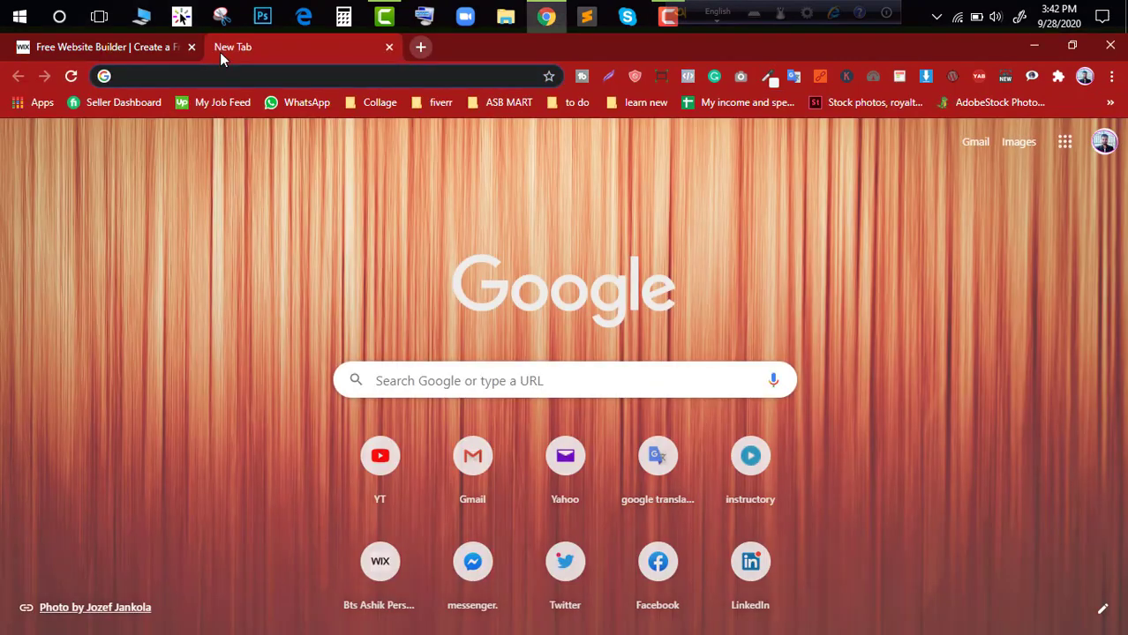
type("mailchimp.com")
key("Return")
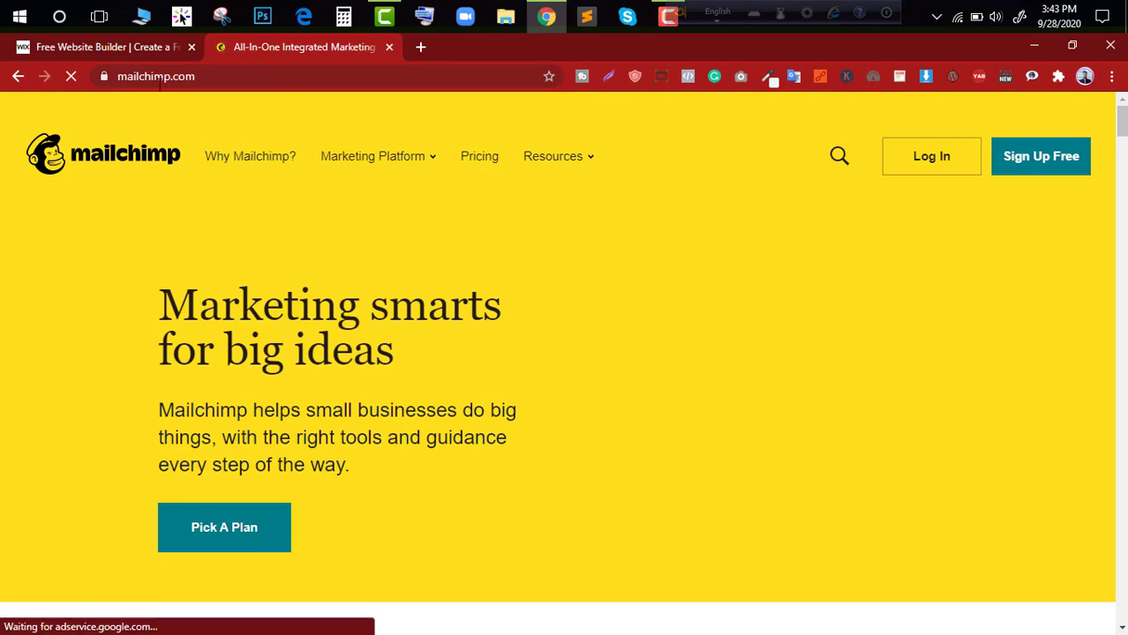
double_click(160, 77)
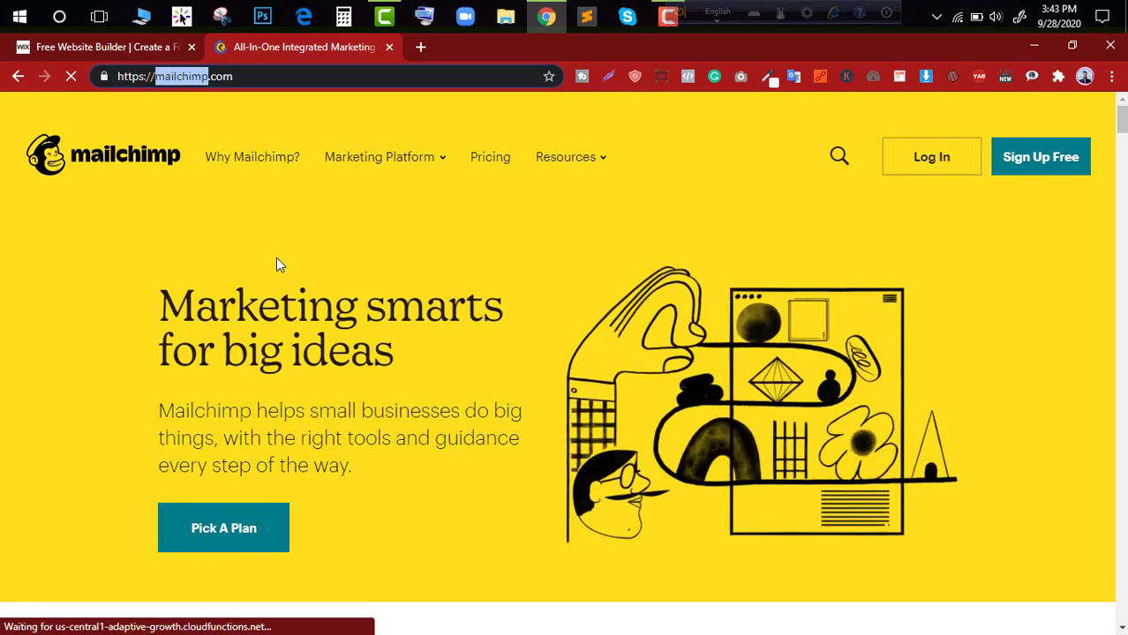
scroll(300, 282, "down", 4)
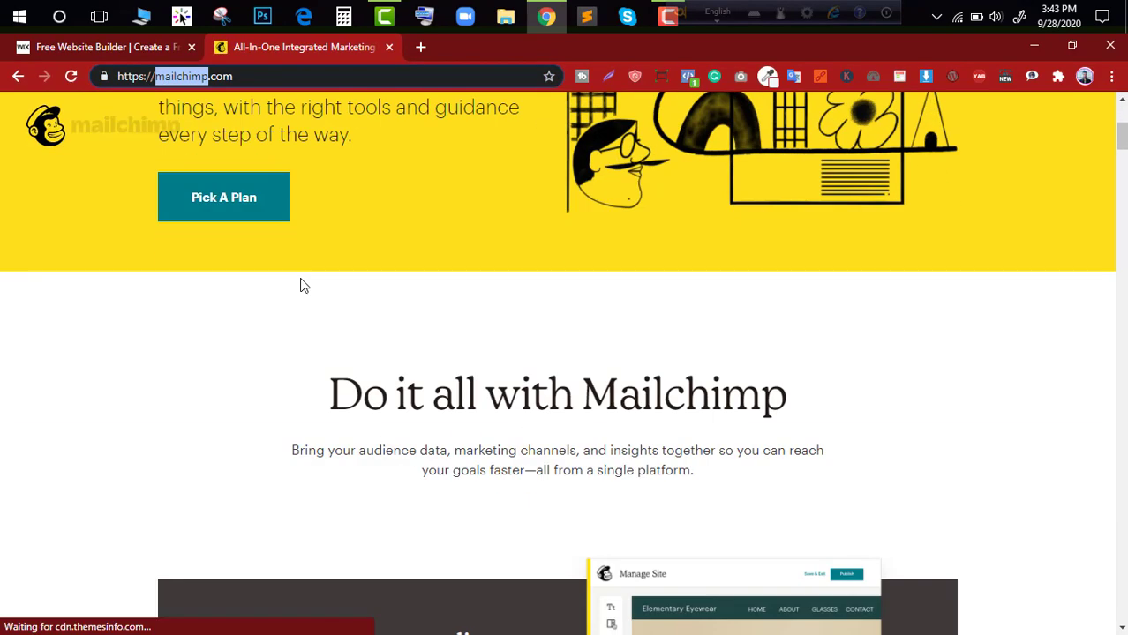
scroll(265, 284, "up", 4)
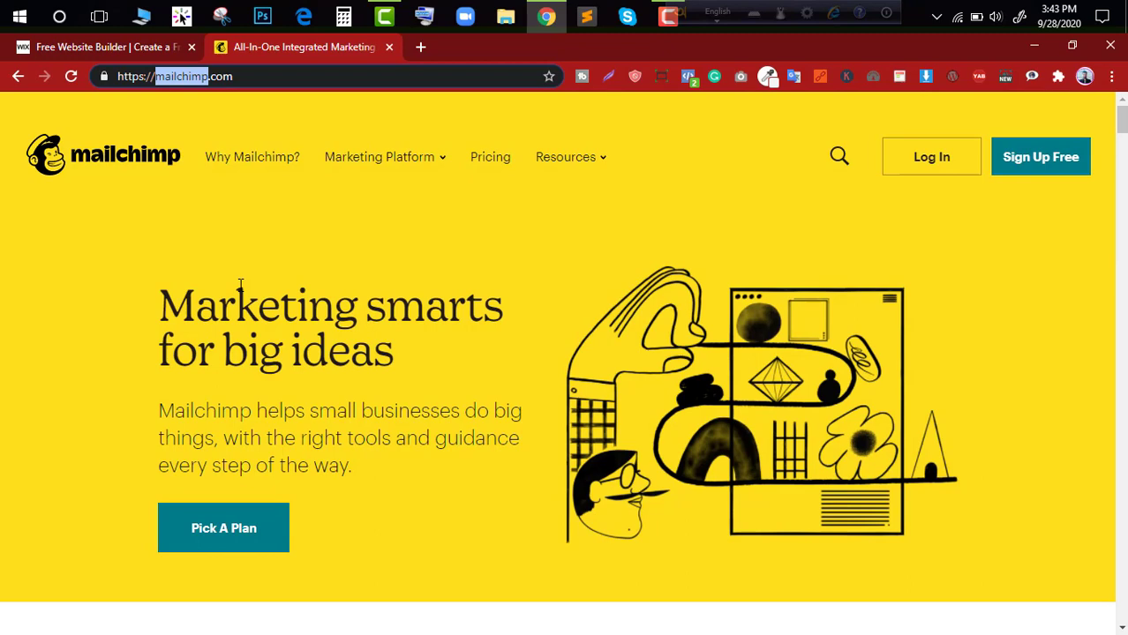
scroll(240, 283, "down", 3)
scroll(242, 283, "up", 3)
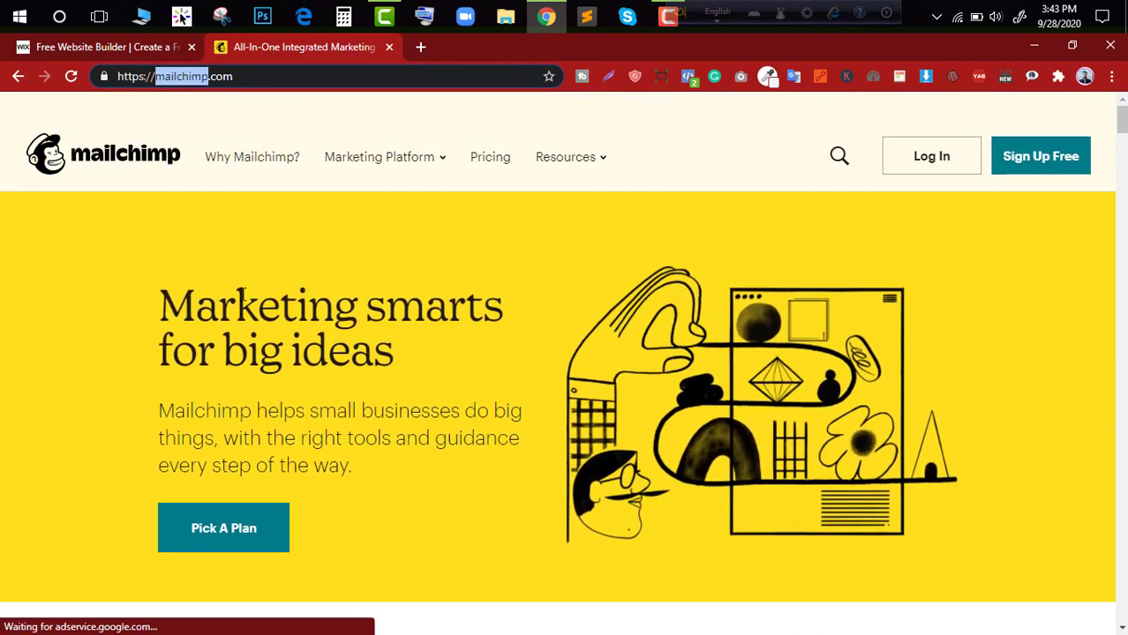
left_click(248, 86)
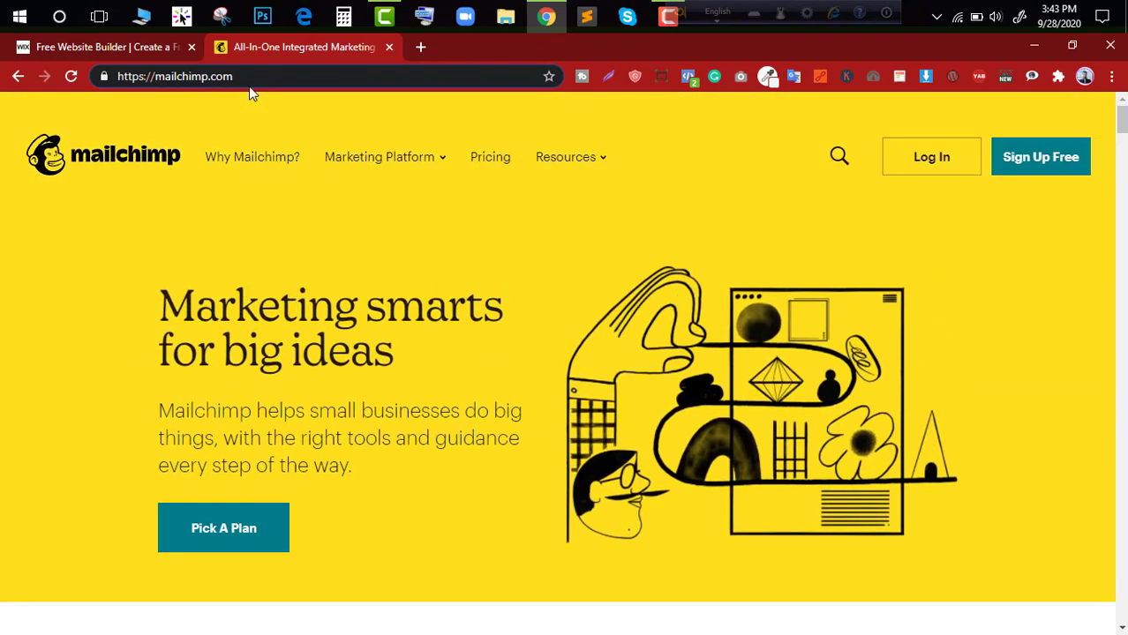
scroll(251, 222, "down", 2)
scroll(249, 219, "up", 2)
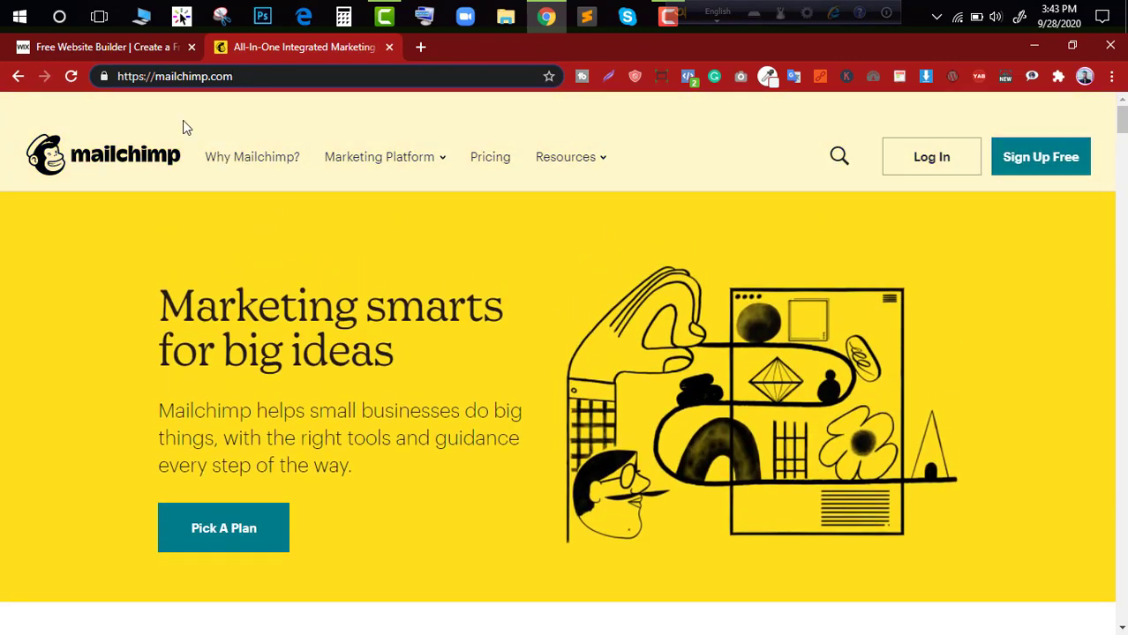
left_click(111, 49)
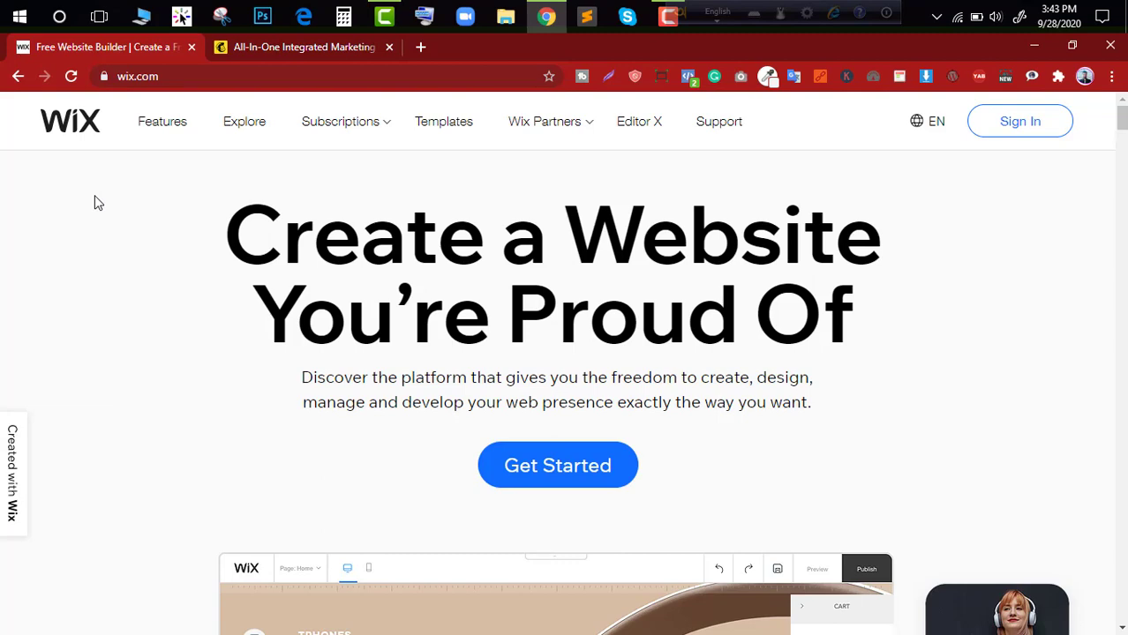
Log in to the Mailchimp account with the saved credentials and dismiss the new navigation welcome message
left_click(327, 50)
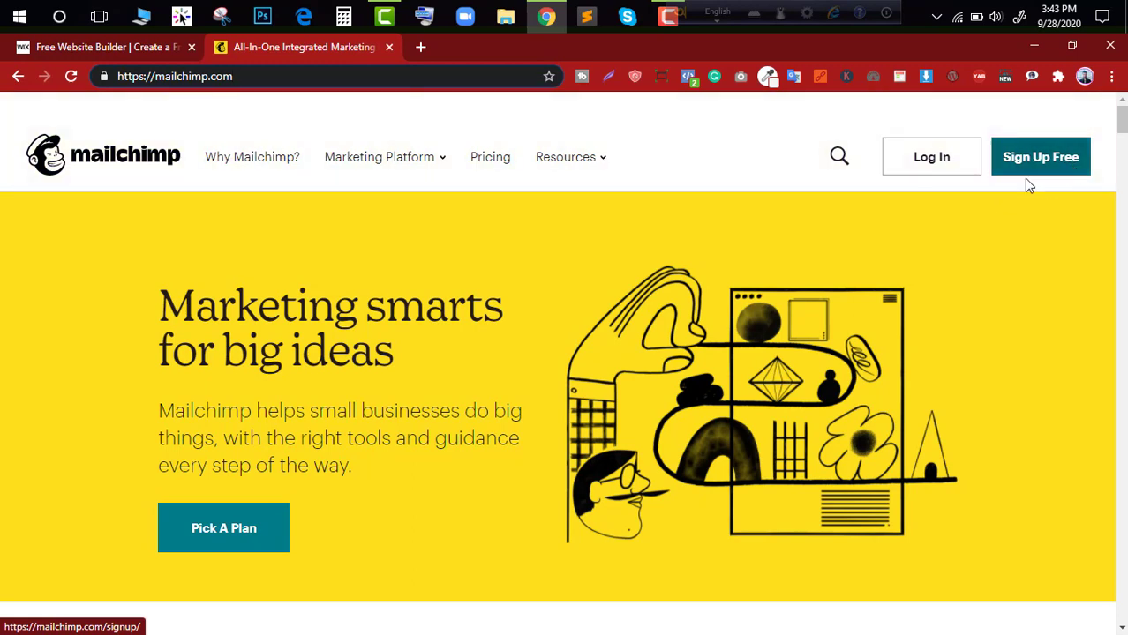
left_click(934, 159)
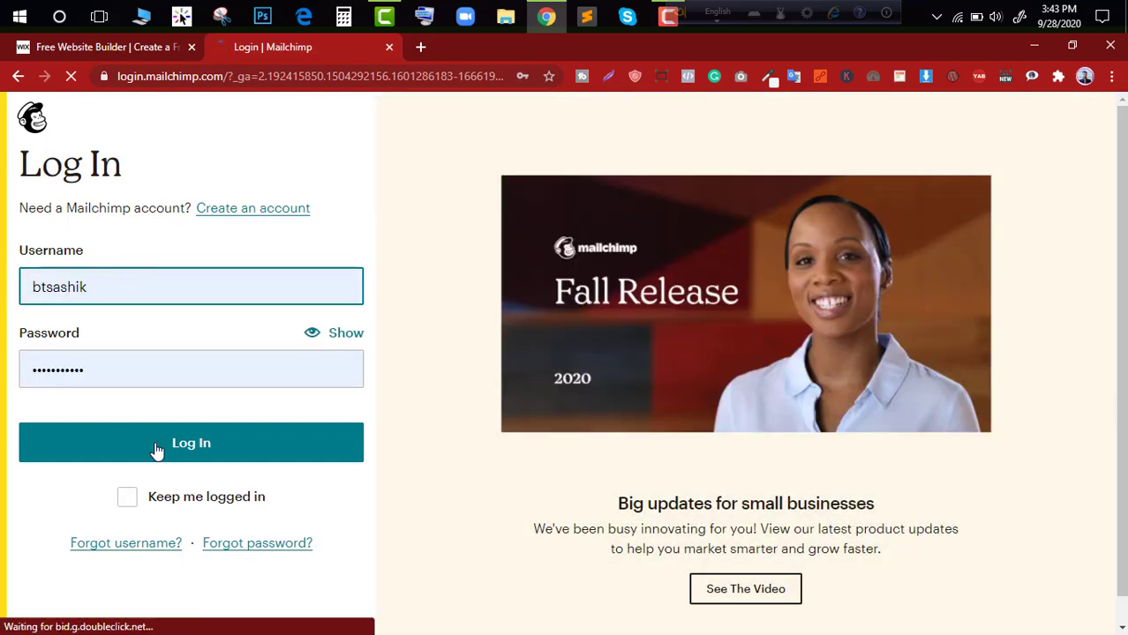
left_click(148, 438)
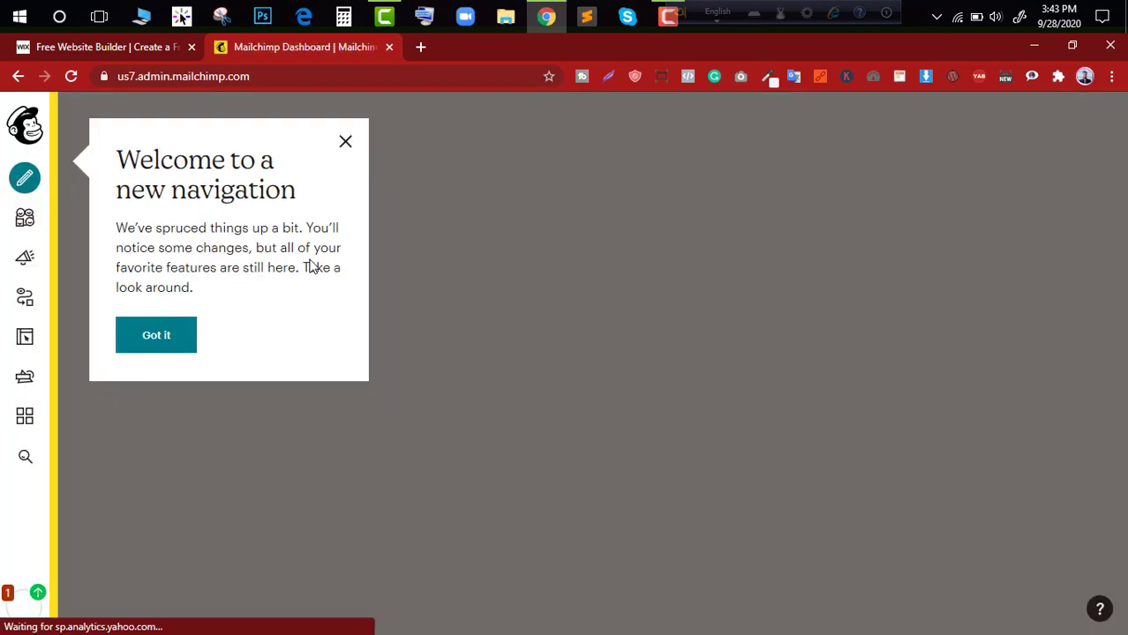
left_click(170, 332)
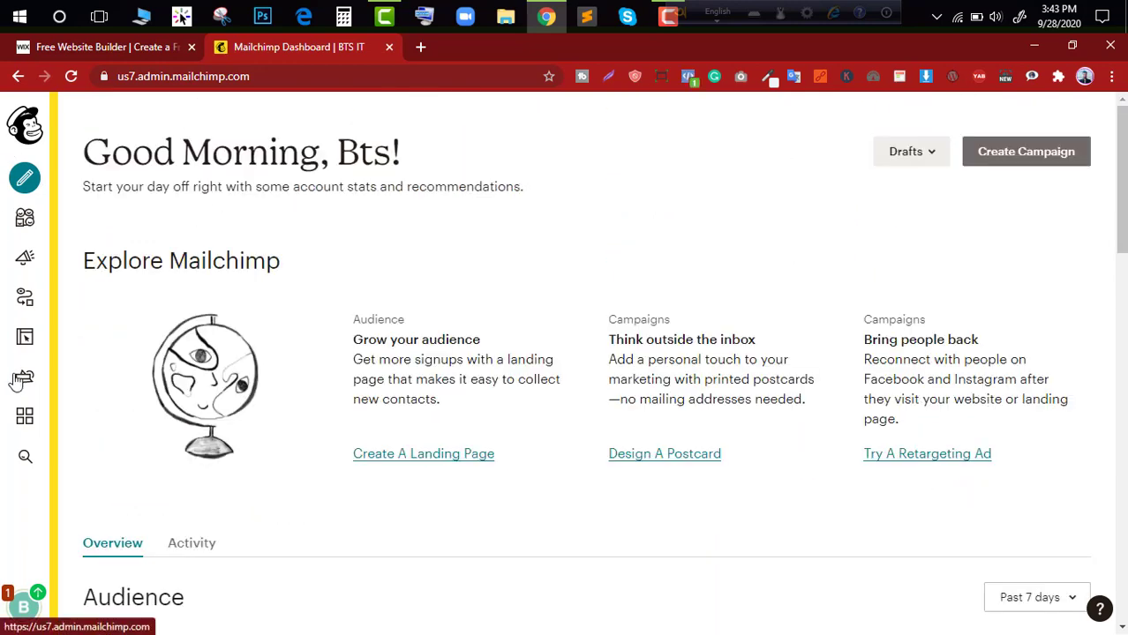
Open Mailchimp's Integrations page and look over the available integrations
left_click(27, 416)
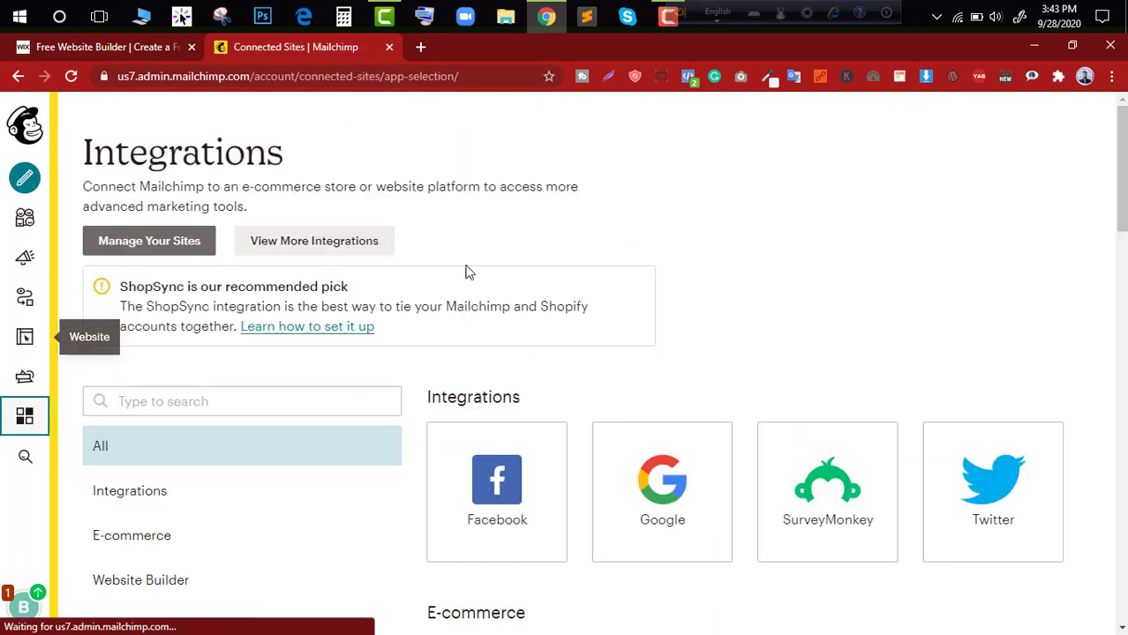
scroll(468, 271, "down", 2)
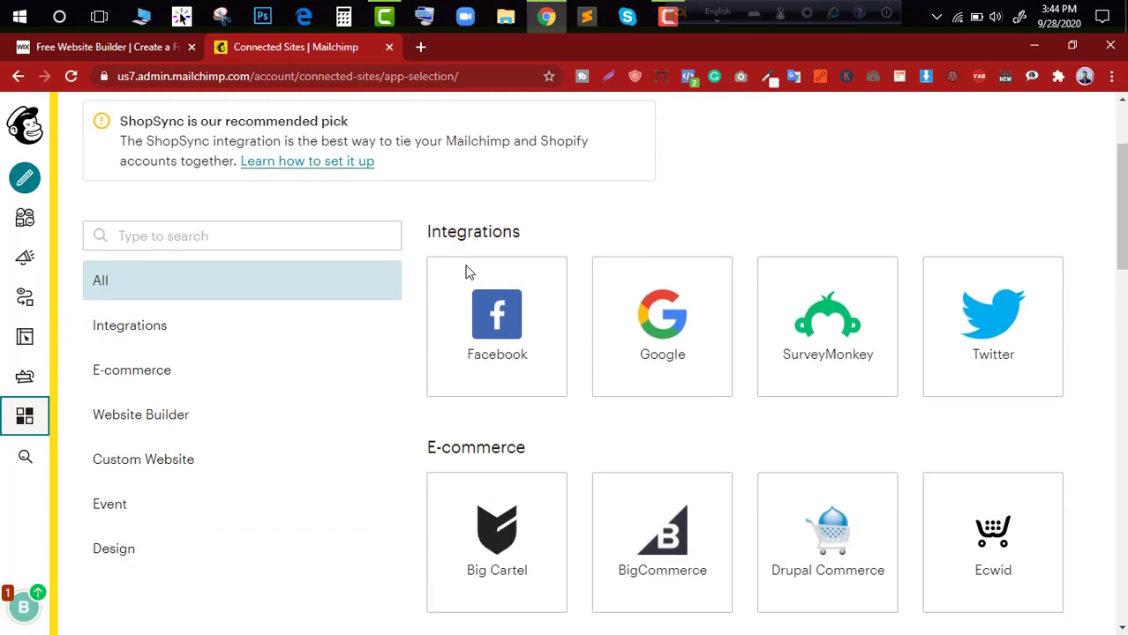
left_click(28, 180)
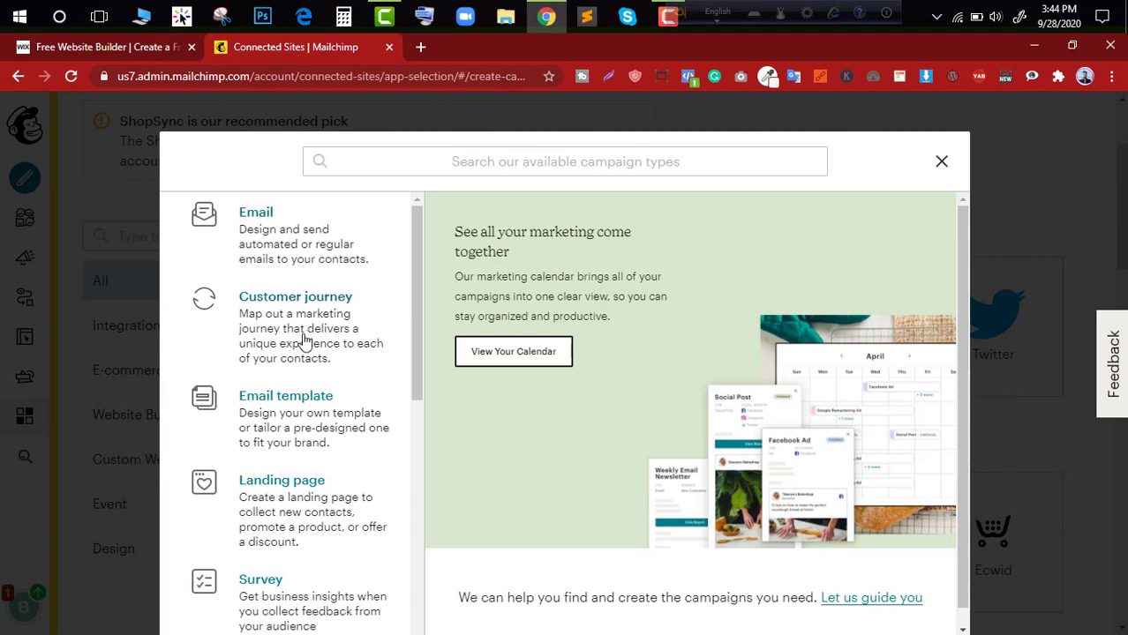
scroll(309, 401, "down", 1)
scroll(309, 402, "down", 1)
scroll(304, 428, "up", 2)
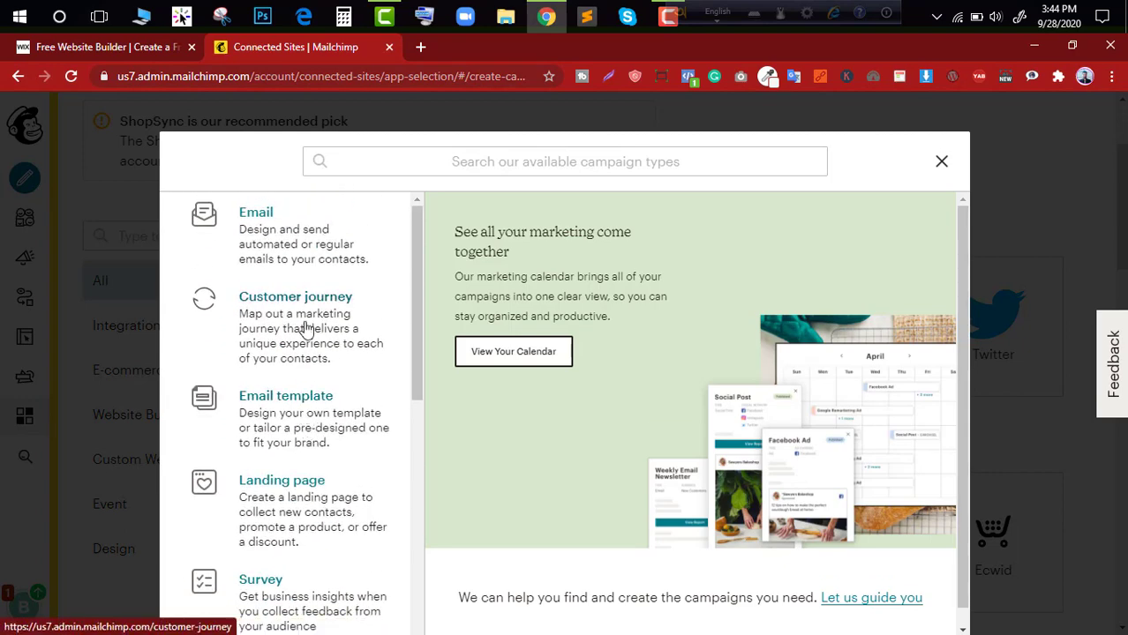
left_click(942, 164)
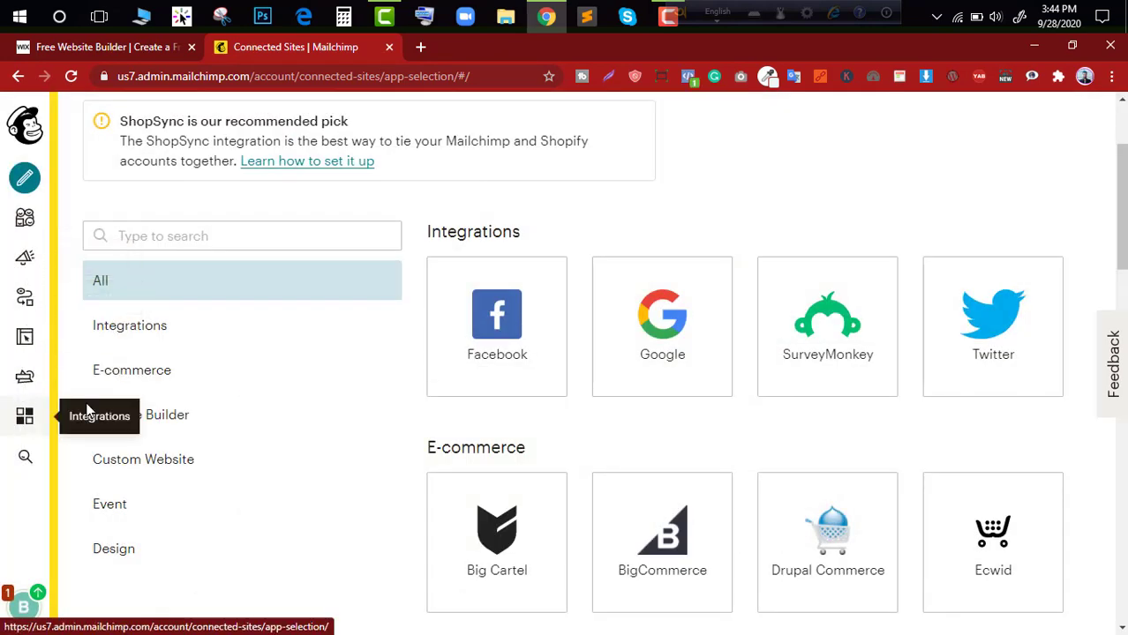
Browse the Integrations, E-commerce, Website Builder and Custom Website categories and examine the Custom Website integration's setup details
left_click(257, 330)
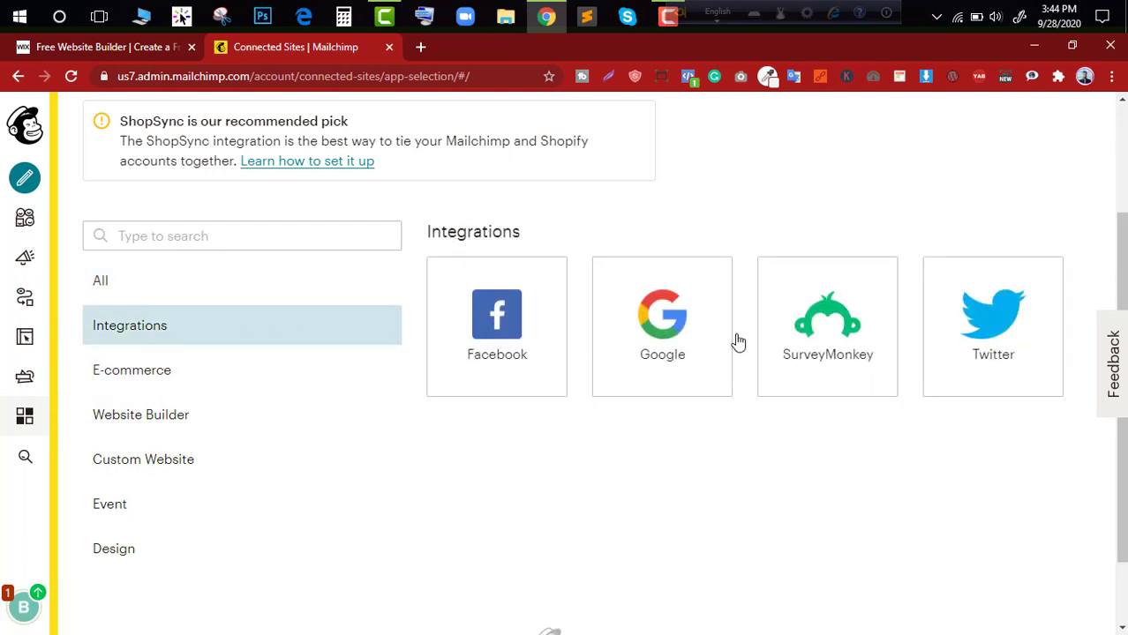
left_click(254, 377)
left_click(214, 421)
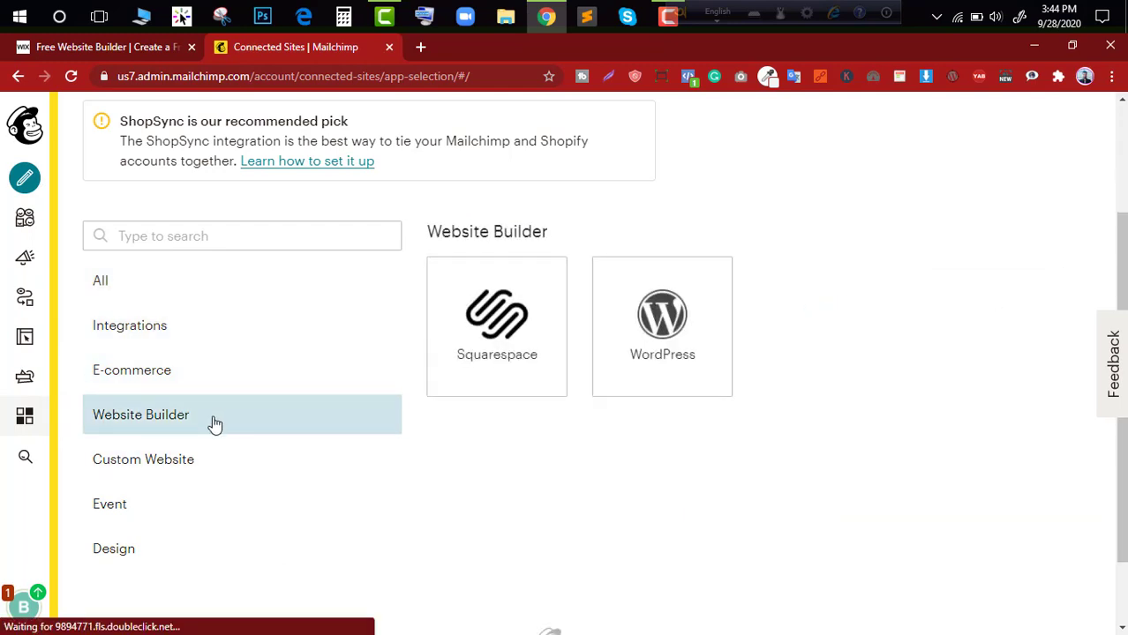
left_click(198, 476)
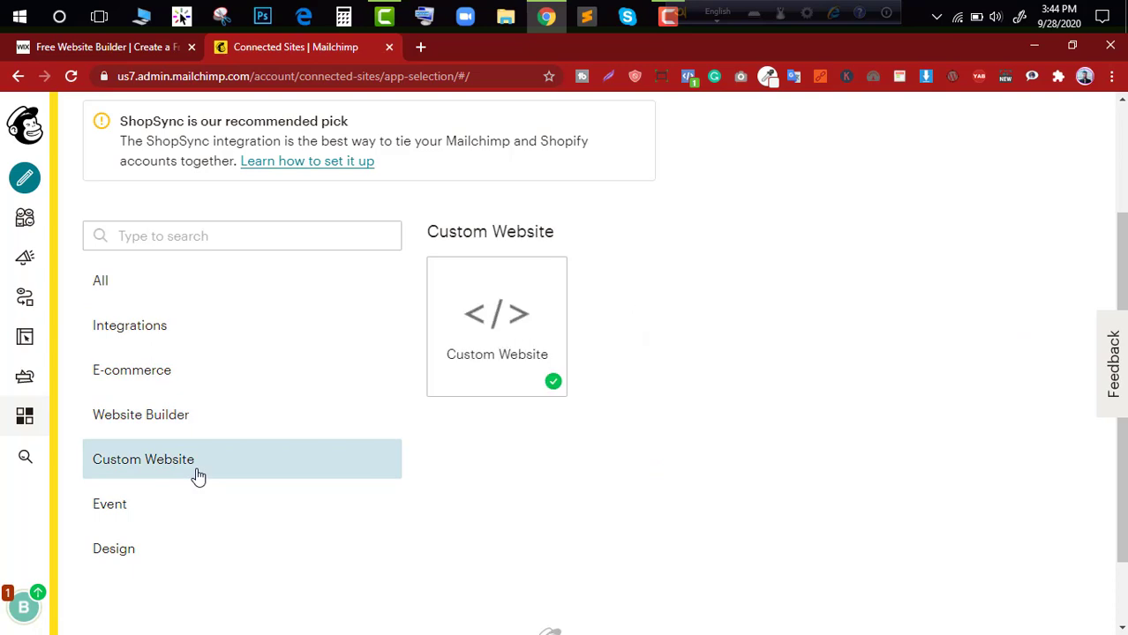
left_click(498, 319)
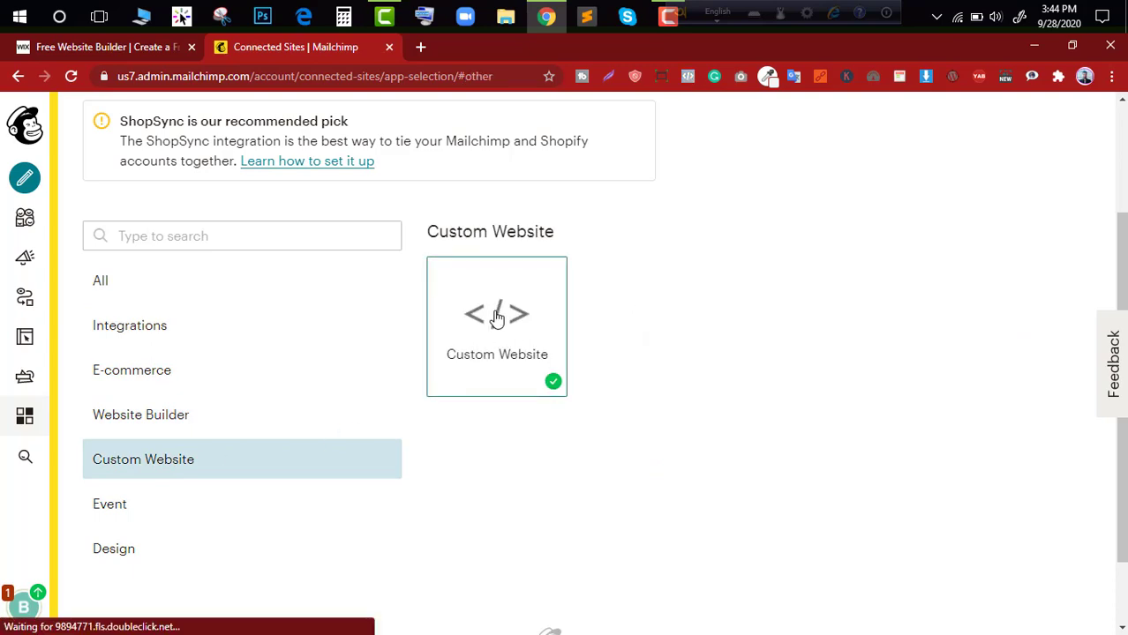
scroll(287, 374, "down", 3)
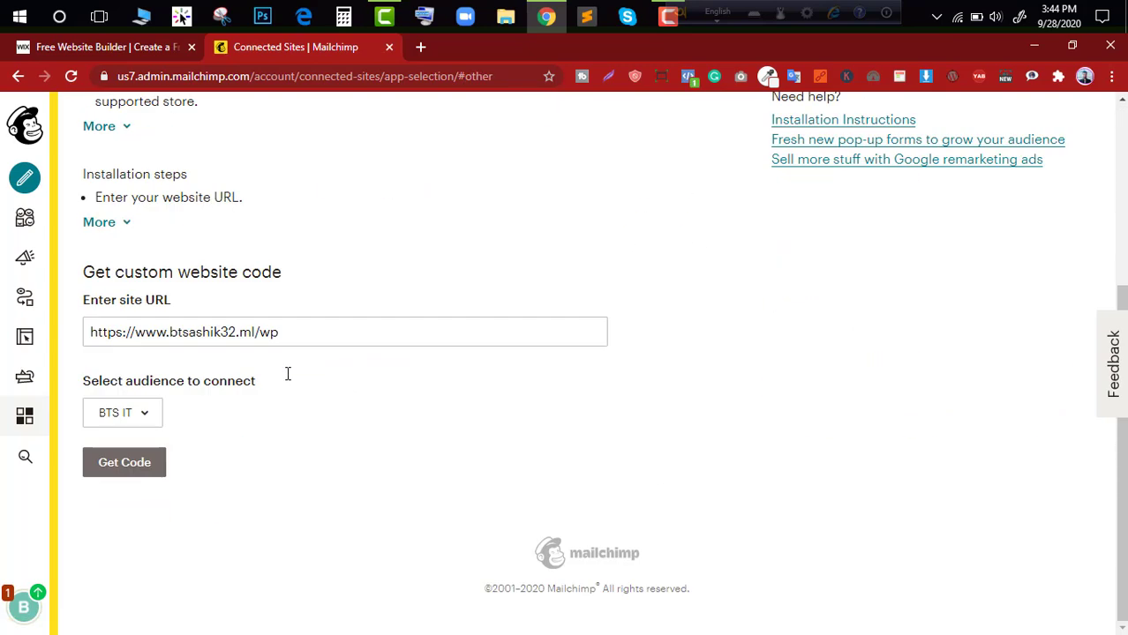
scroll(287, 372, "up", 3)
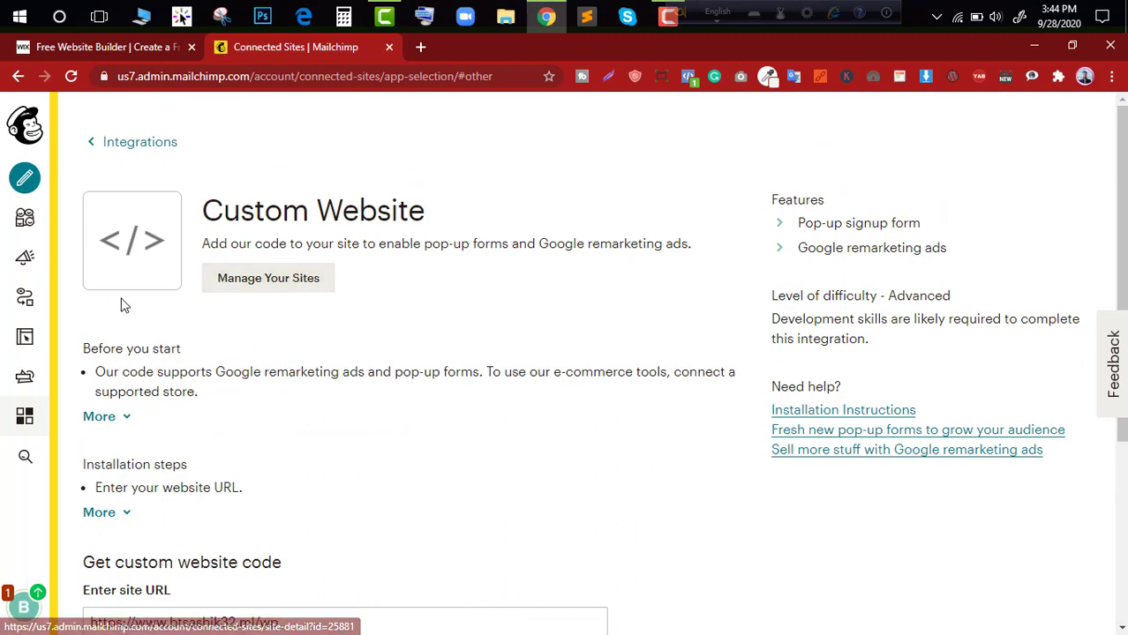
Create a new embedded signup form for the BTS IT audience
left_click(24, 177)
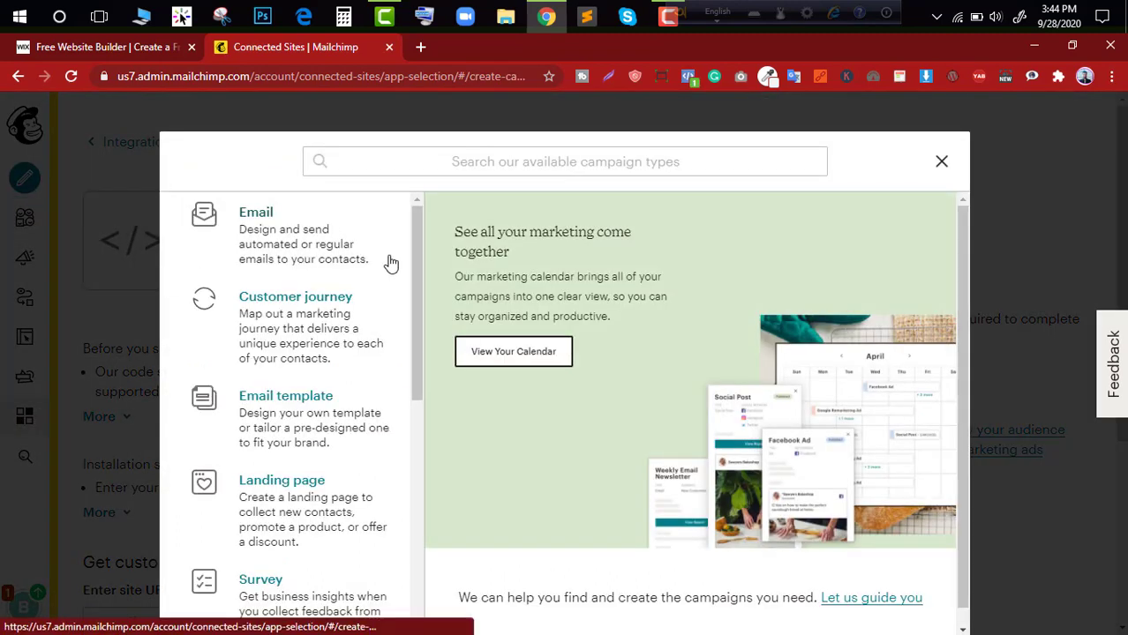
scroll(372, 295, "down", 5)
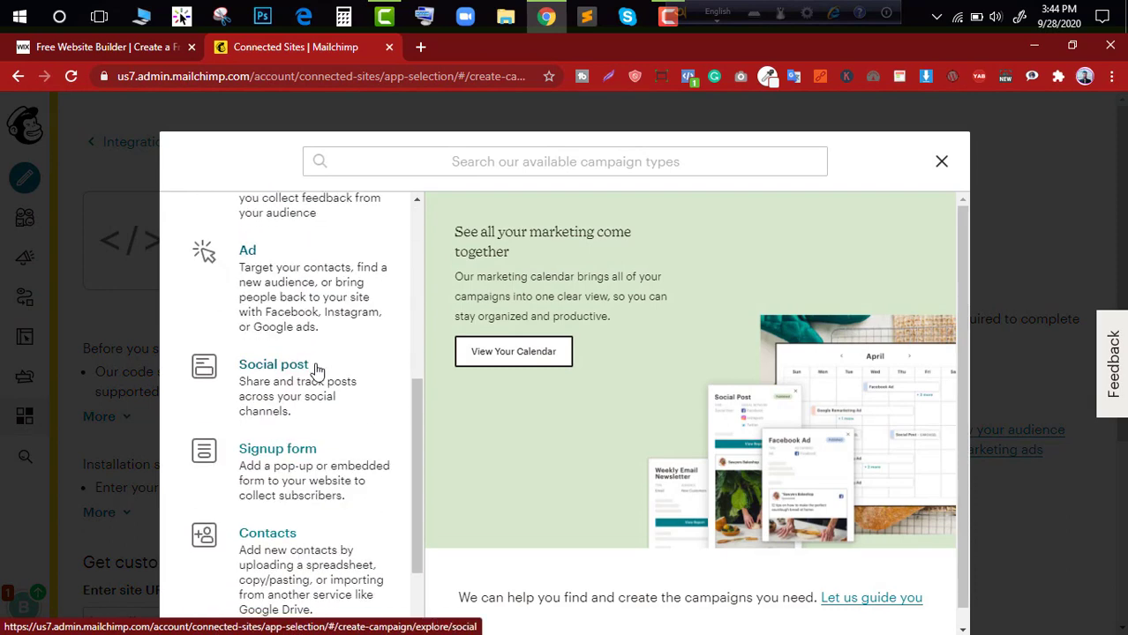
left_click(298, 446)
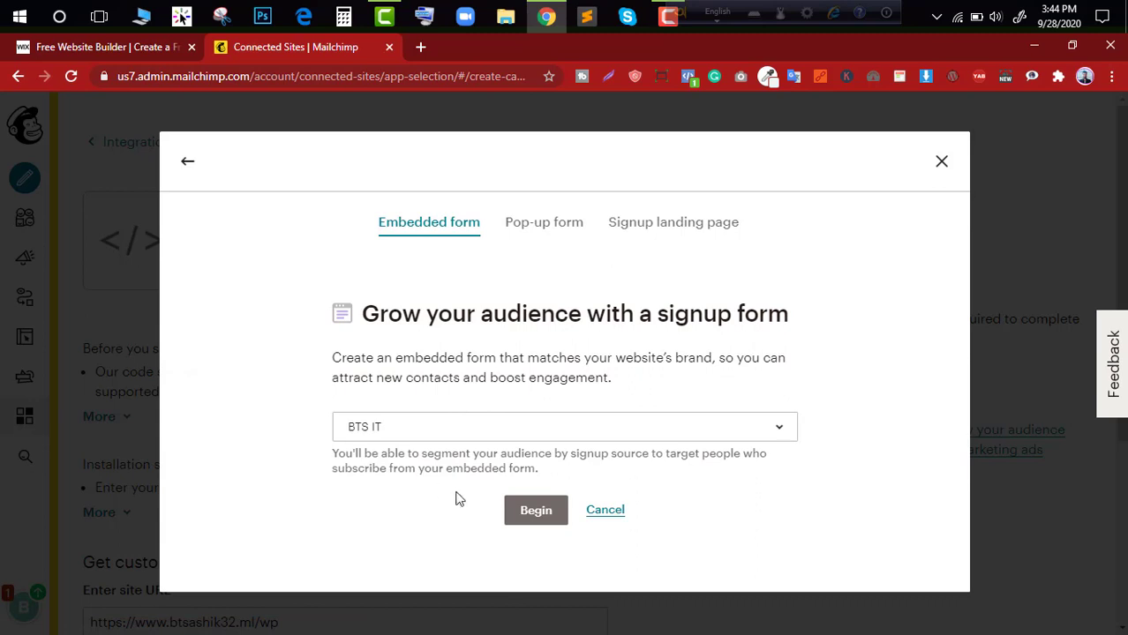
left_click(475, 432)
left_click(451, 491)
left_click(529, 519)
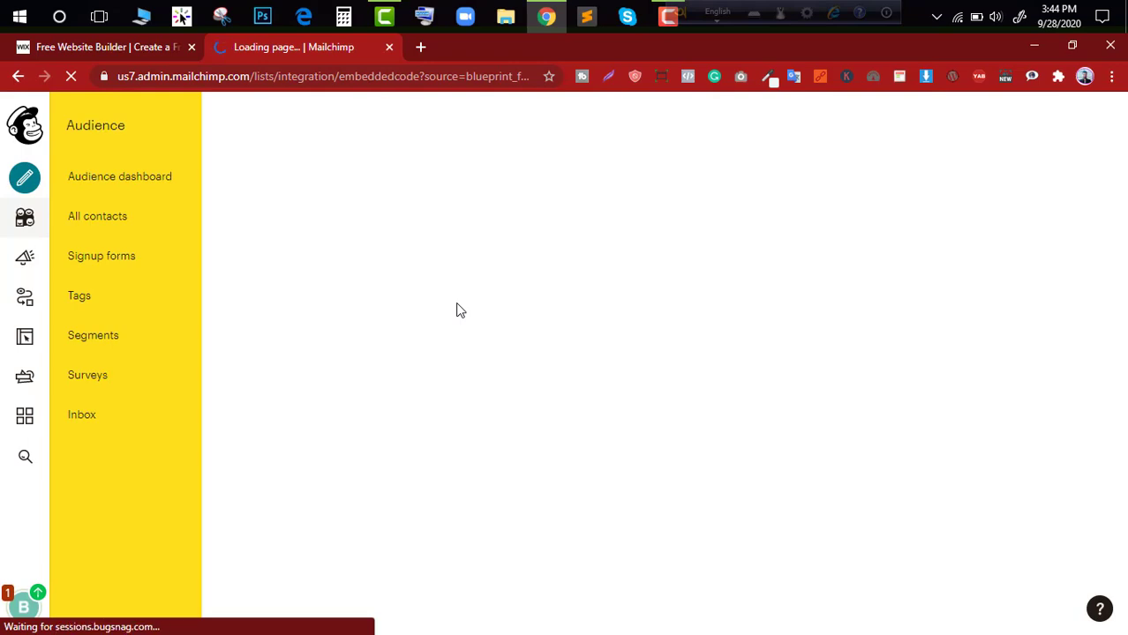
Examine the Classic embedded form's options, its field preview and the code to paste onto the site
scroll(457, 318, "down", 5)
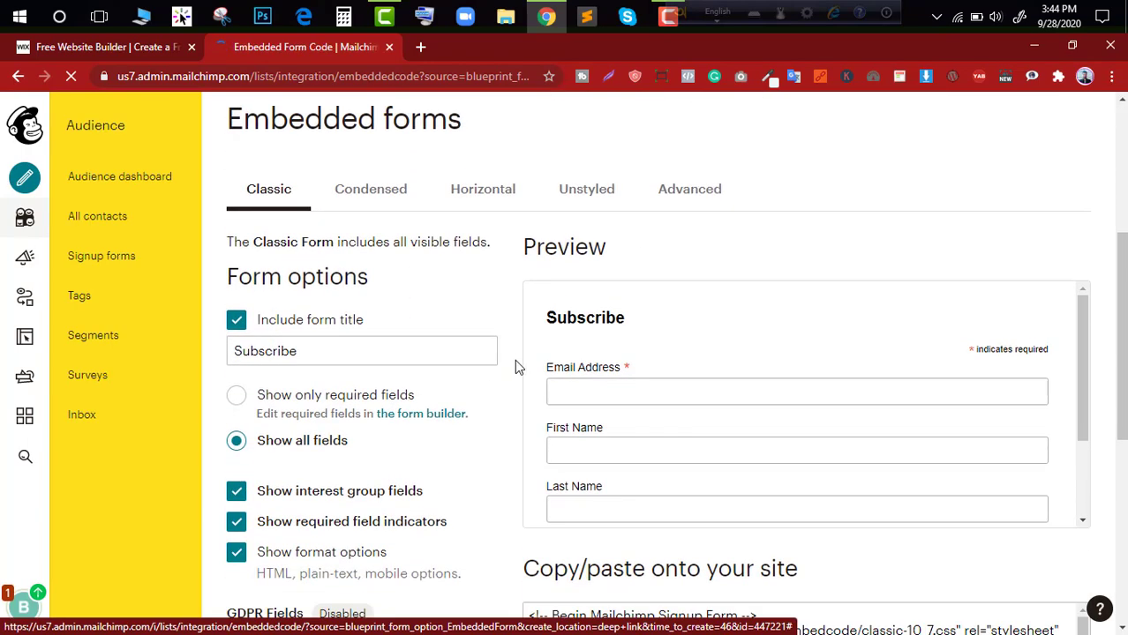
scroll(518, 367, "down", 4)
scroll(719, 379, "up", 3)
left_click(706, 376)
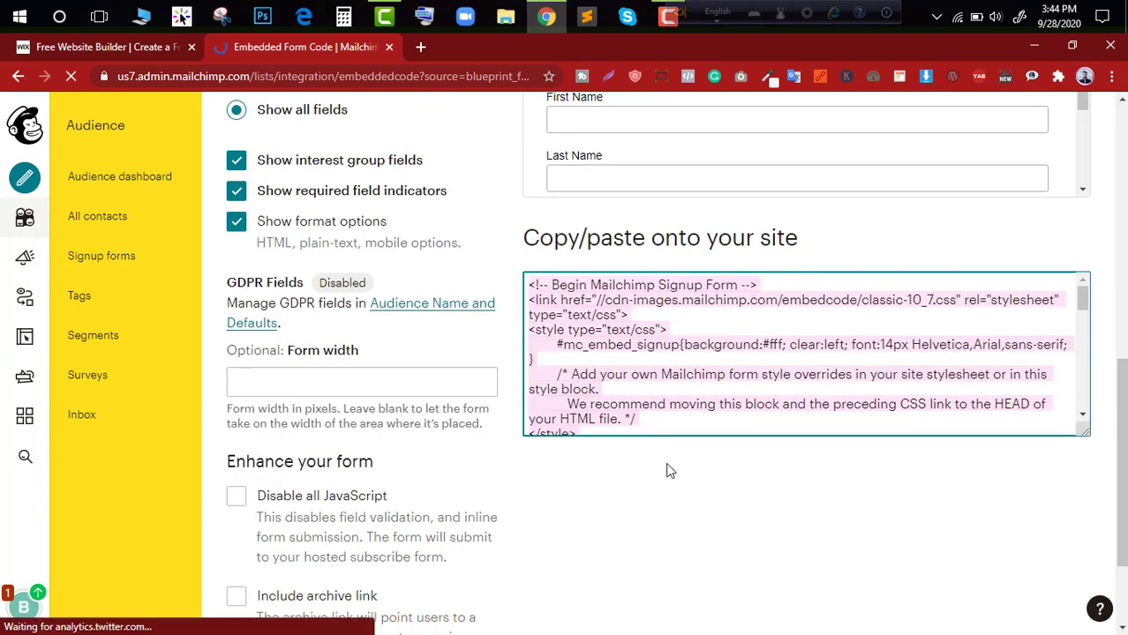
scroll(669, 470, "up", 4)
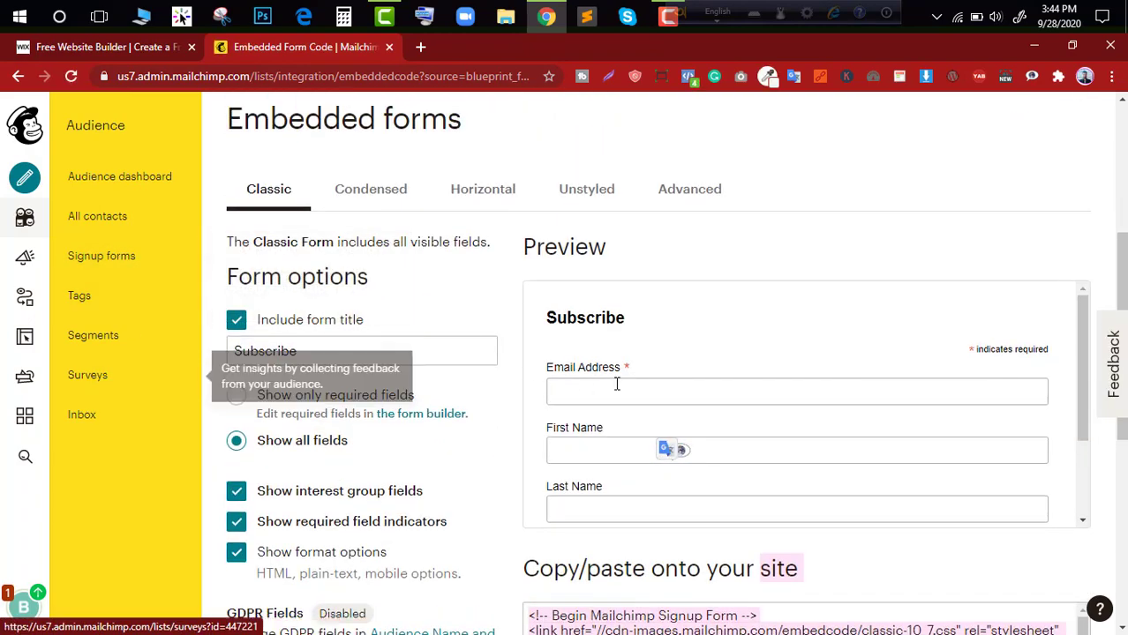
scroll(738, 438, "down", 2)
scroll(738, 437, "down", 4)
scroll(776, 372, "up", 5)
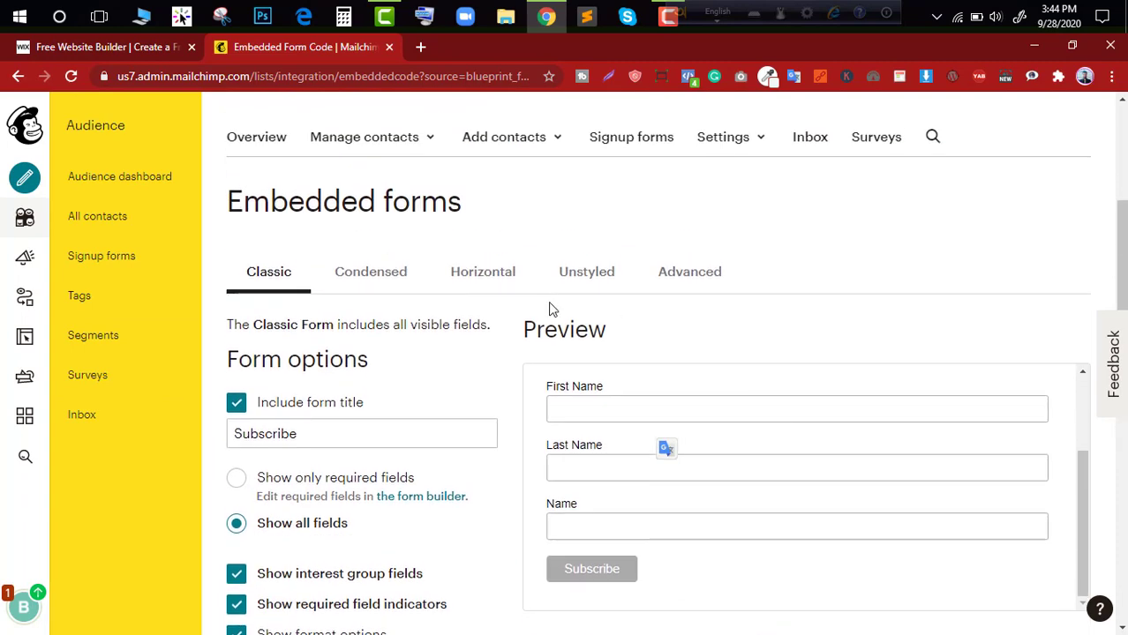
Examine the Classic form's preview, including its title and the email, first name, last name and name fields
scroll(575, 410, "up", 2)
double_click(578, 402)
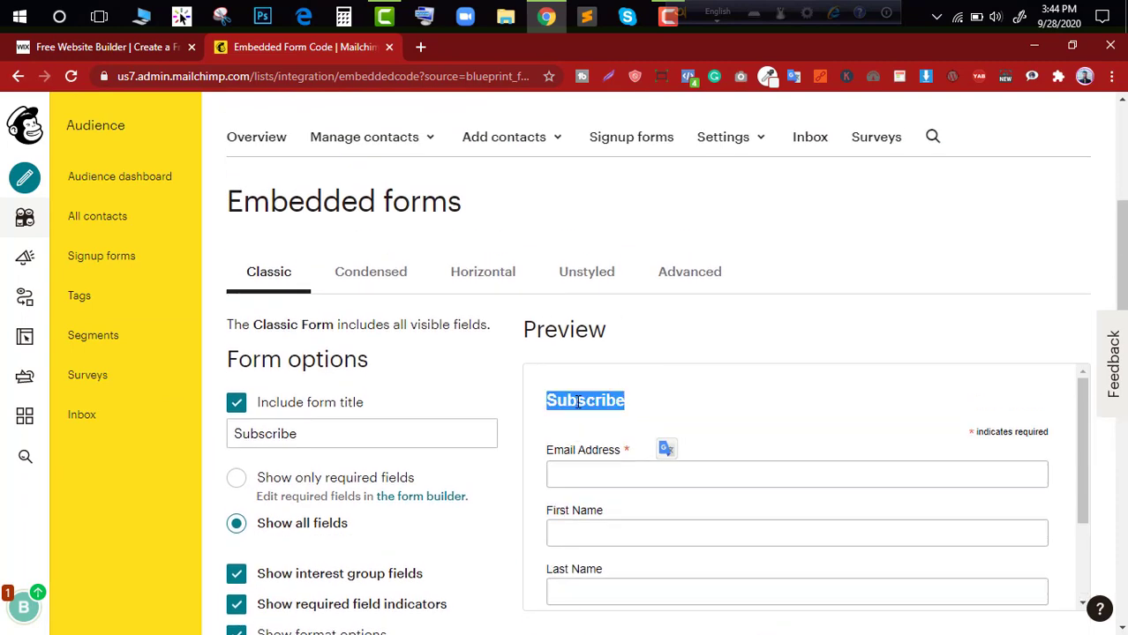
left_click(591, 467)
left_click(620, 437)
scroll(618, 450, "down", 3)
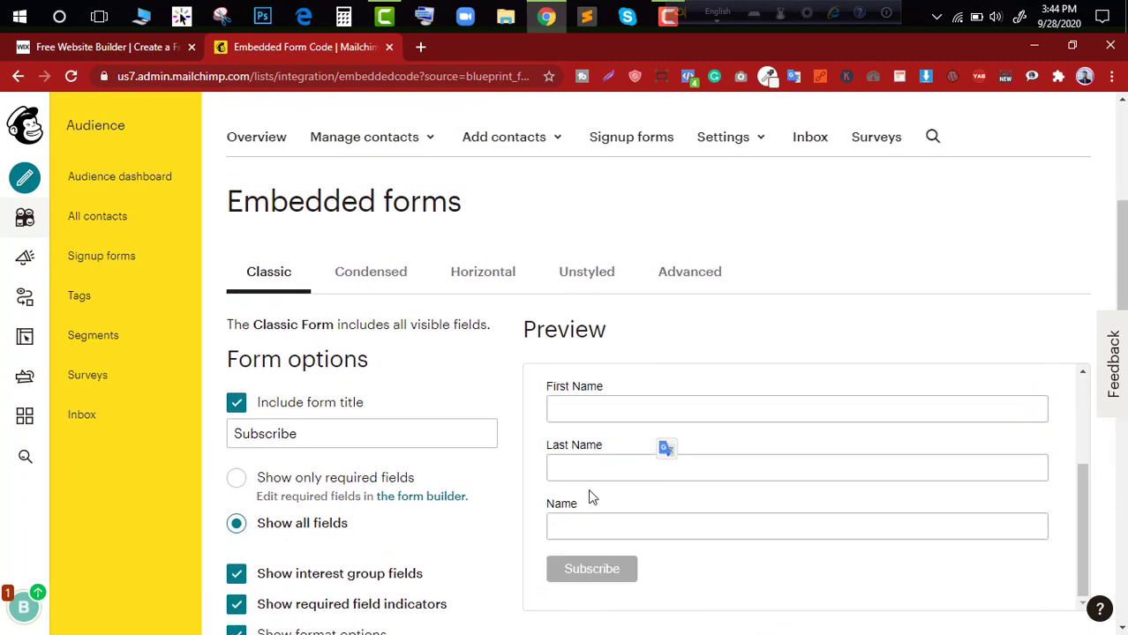
scroll(591, 499, "down", 2)
left_click(583, 367)
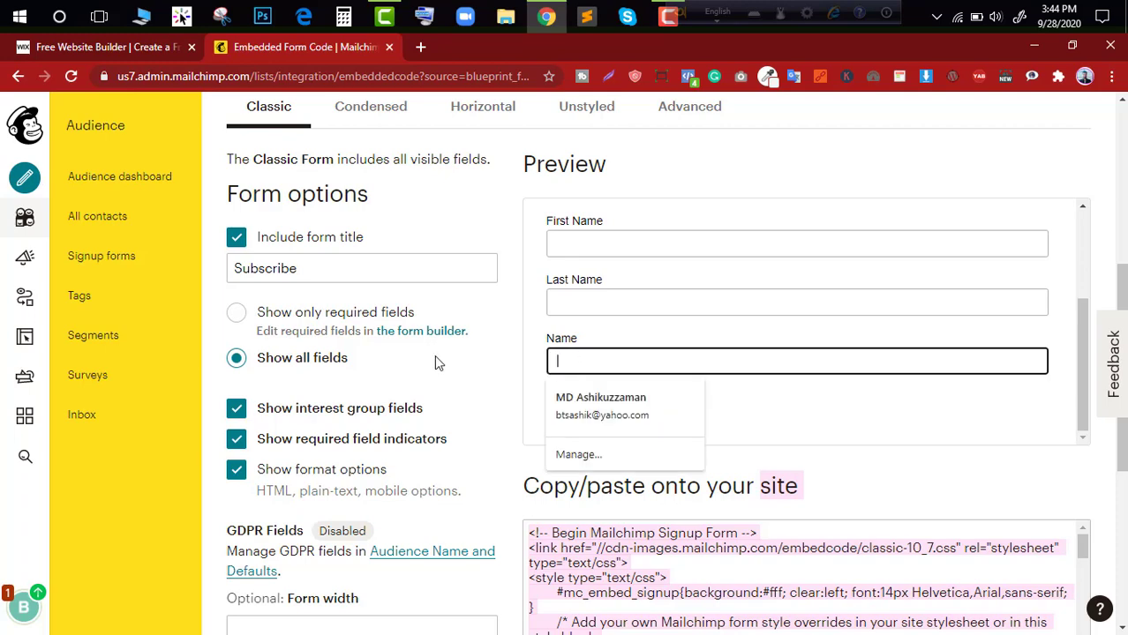
scroll(604, 353, "up", 3)
scroll(600, 339, "down", 3)
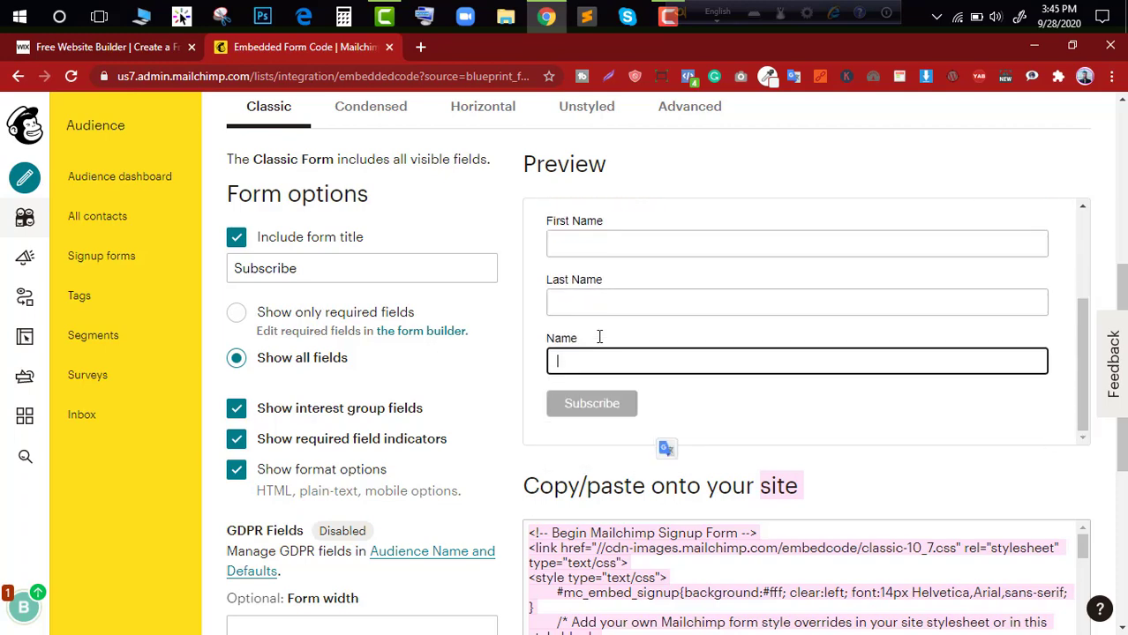
left_click(672, 302)
scroll(760, 372, "down", 1)
scroll(759, 372, "up", 4)
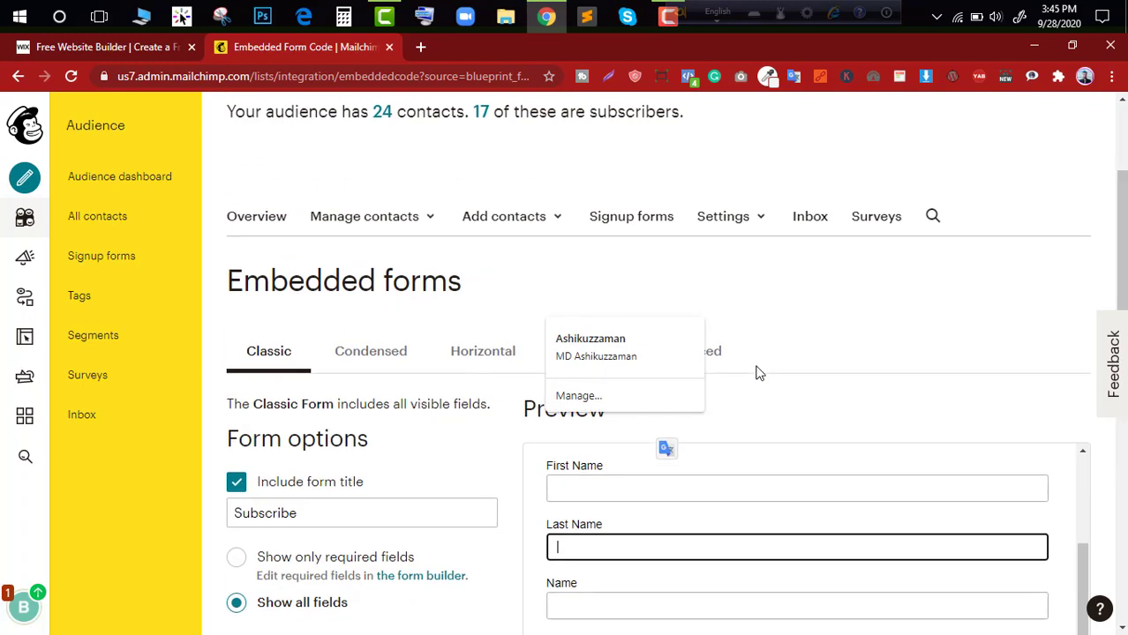
scroll(760, 373, "down", 3)
scroll(617, 287, "up", 1)
scroll(616, 287, "up", 2)
scroll(491, 201, "up", 1)
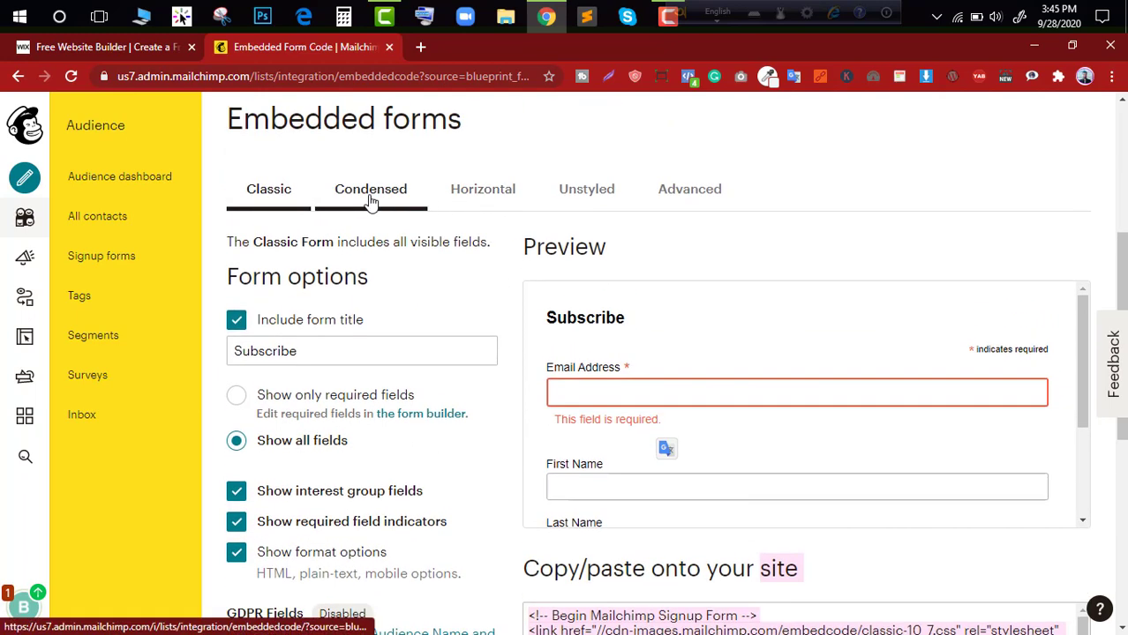
Switch the embedded form to the Condensed style and look over its options and preview
left_click(383, 200)
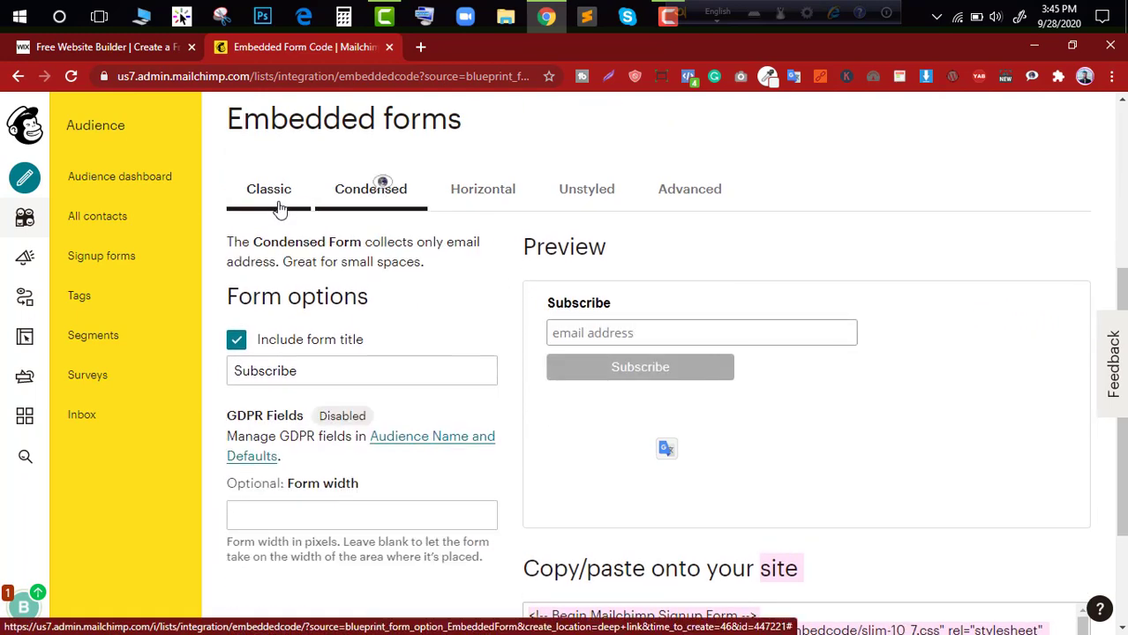
scroll(635, 385, "down", 2)
scroll(632, 387, "up", 4)
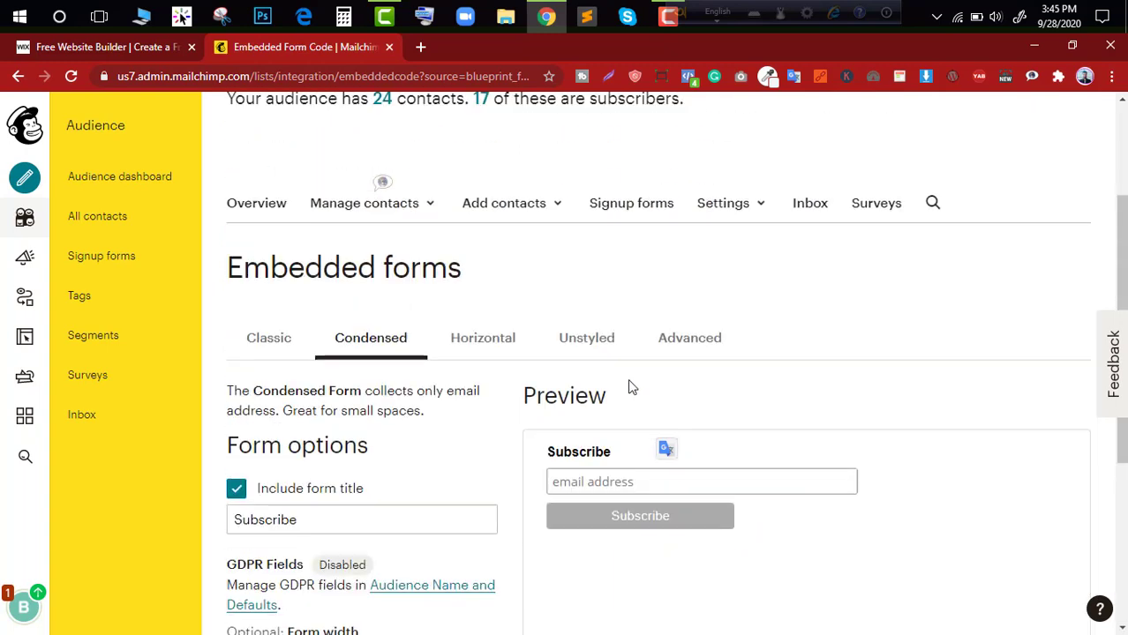
Open the BTS IT audience's Signup forms page and look over the available form types
left_click(668, 214)
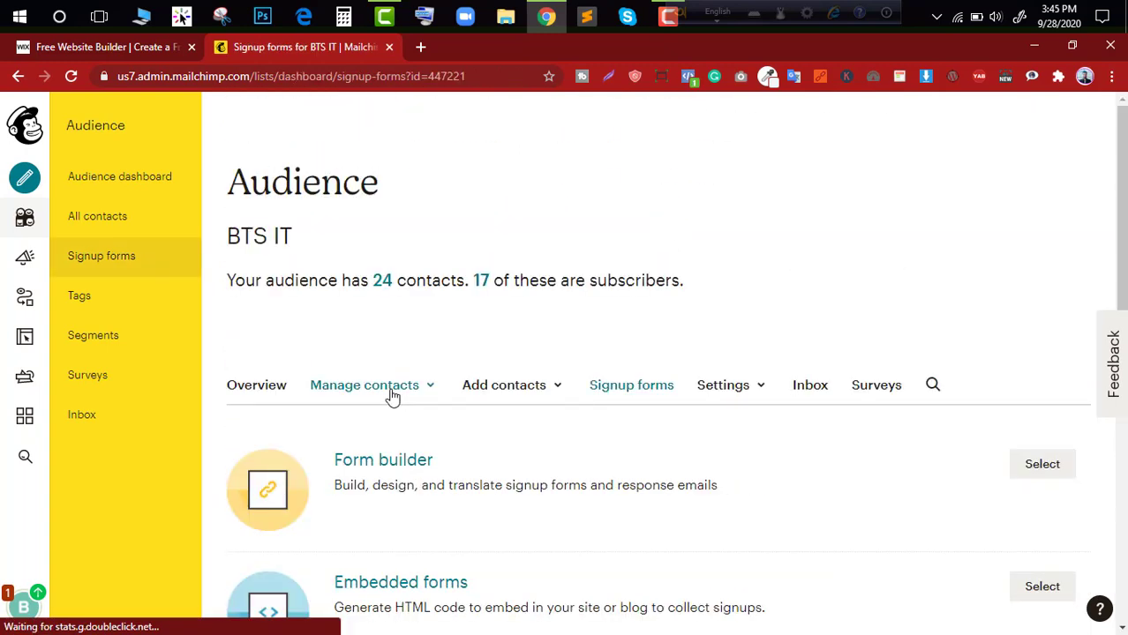
scroll(392, 397, "down", 3)
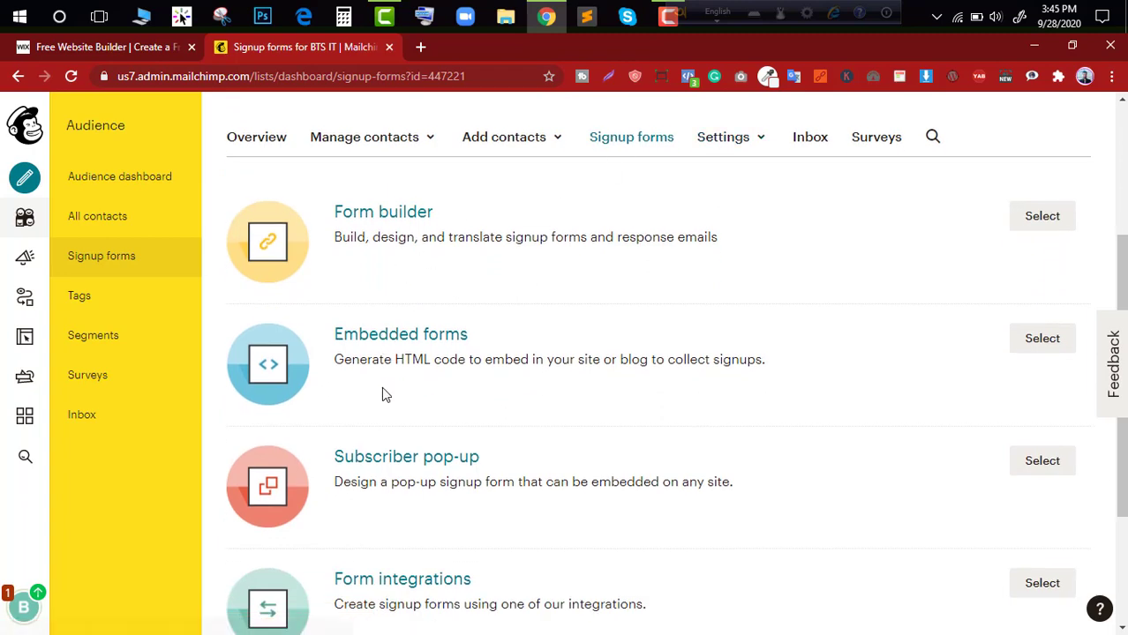
scroll(388, 388, "down", 2)
scroll(390, 390, "up", 3)
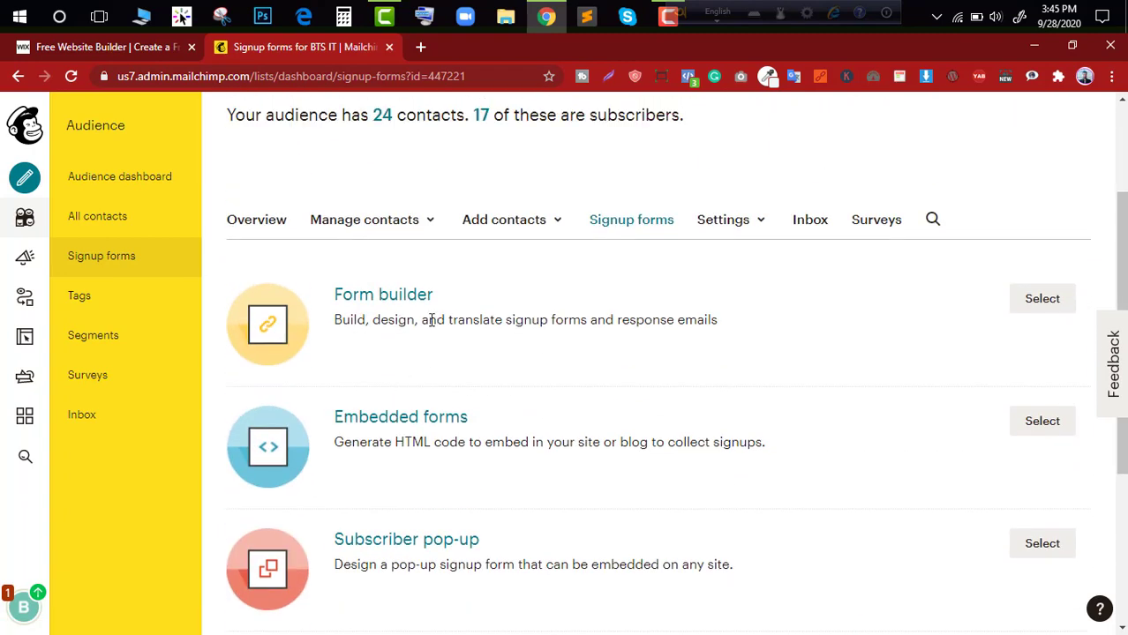
scroll(390, 309, "down", 3)
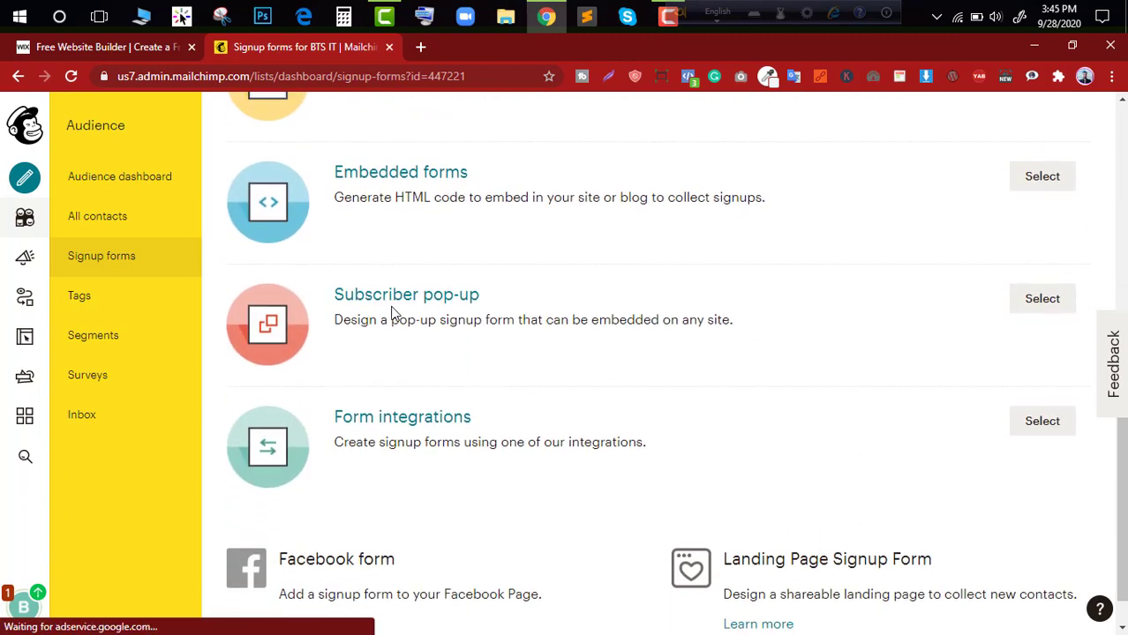
scroll(392, 311, "up", 3)
Open the audience Overview and examine its contact, performance and growth figures
left_click(262, 302)
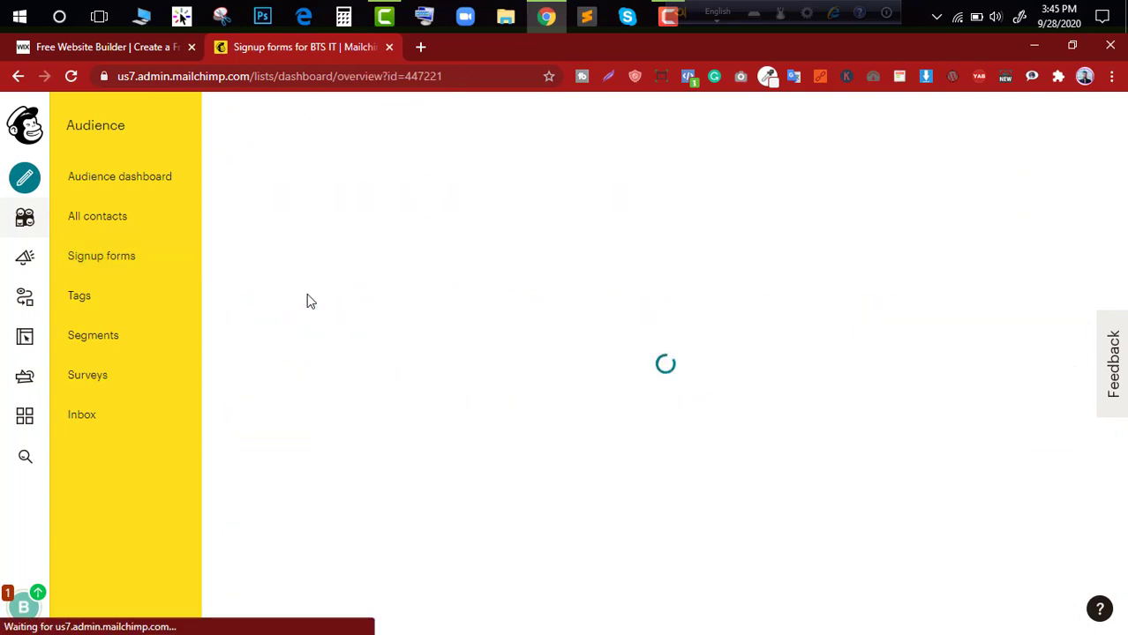
scroll(563, 290, "down", 1)
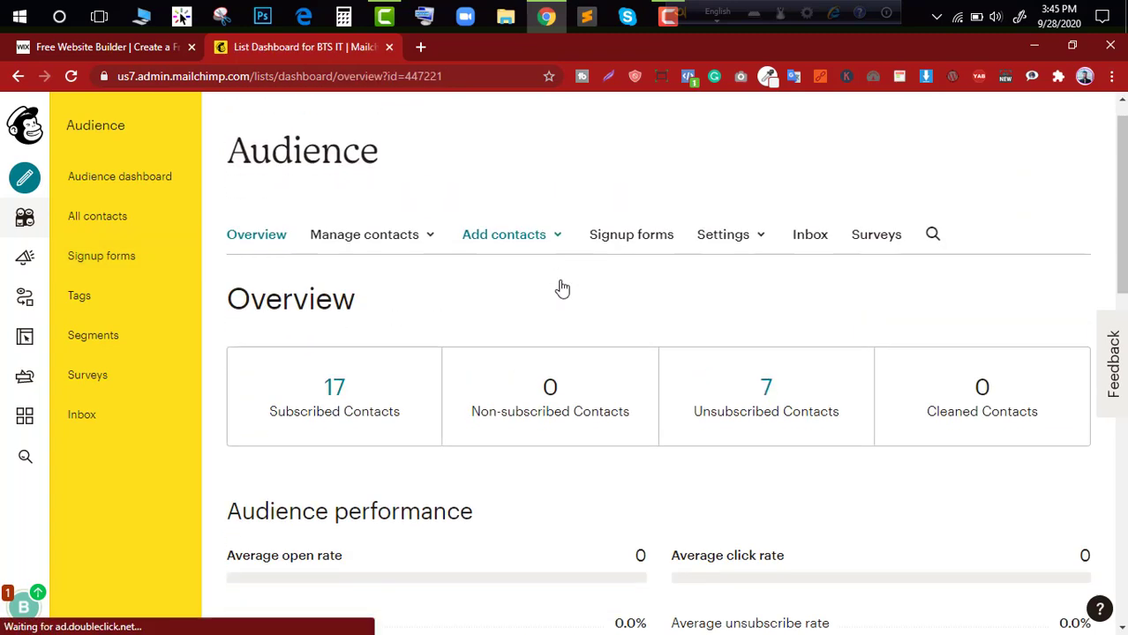
scroll(563, 289, "down", 3)
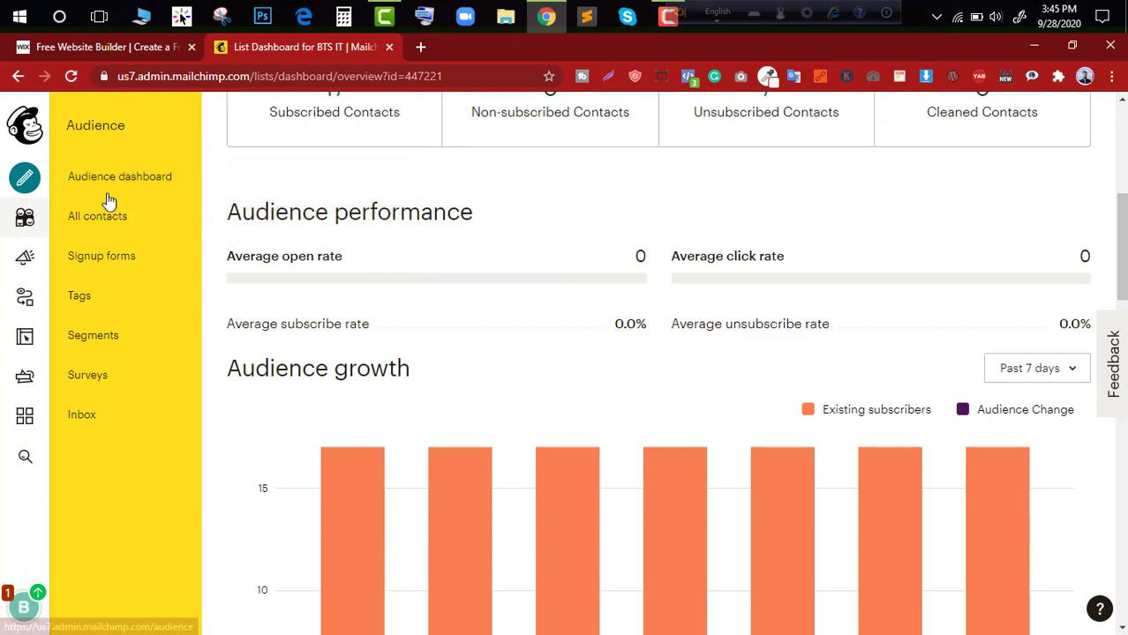
Return to the audience's signup forms and open Embedded forms
left_click(107, 254)
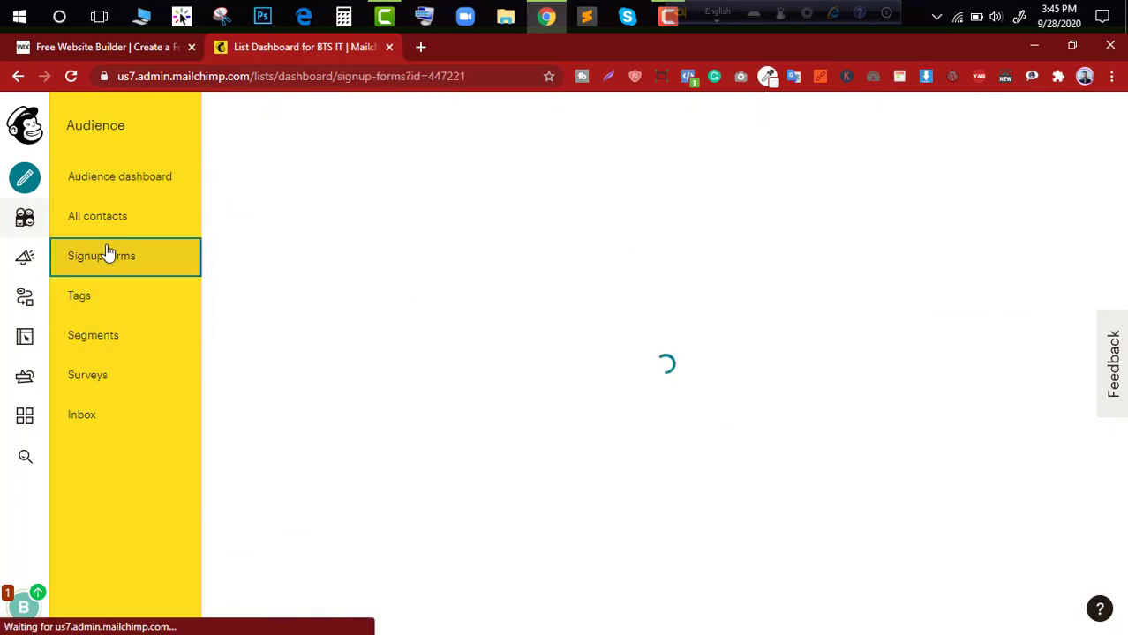
scroll(721, 411, "down", 4)
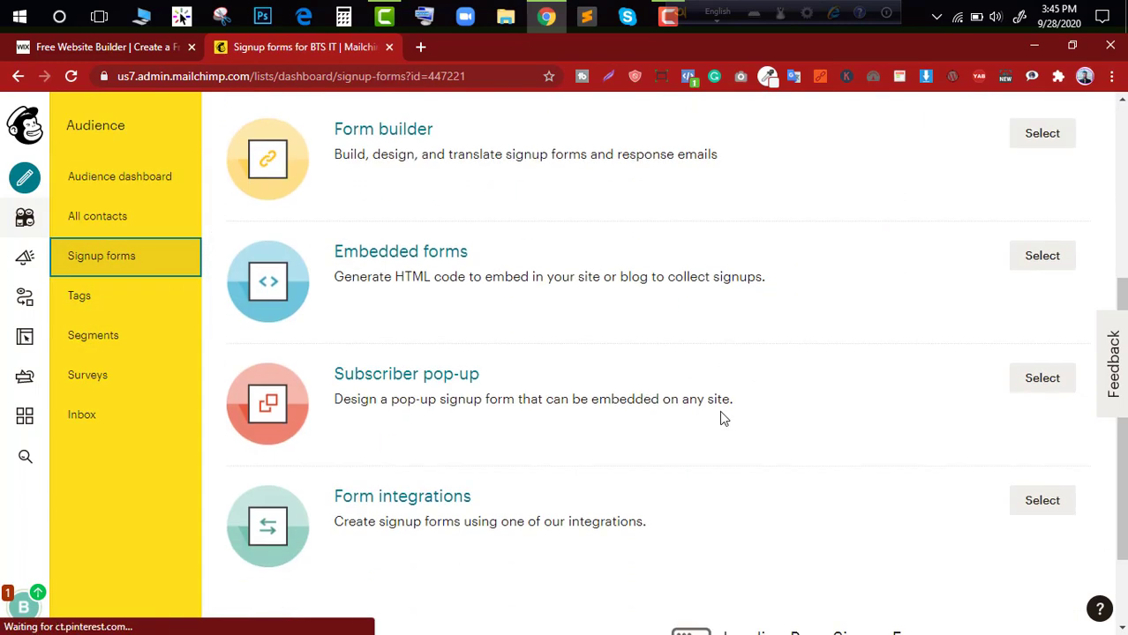
scroll(720, 410, "up", 3)
scroll(579, 383, "down", 2)
left_click(420, 334)
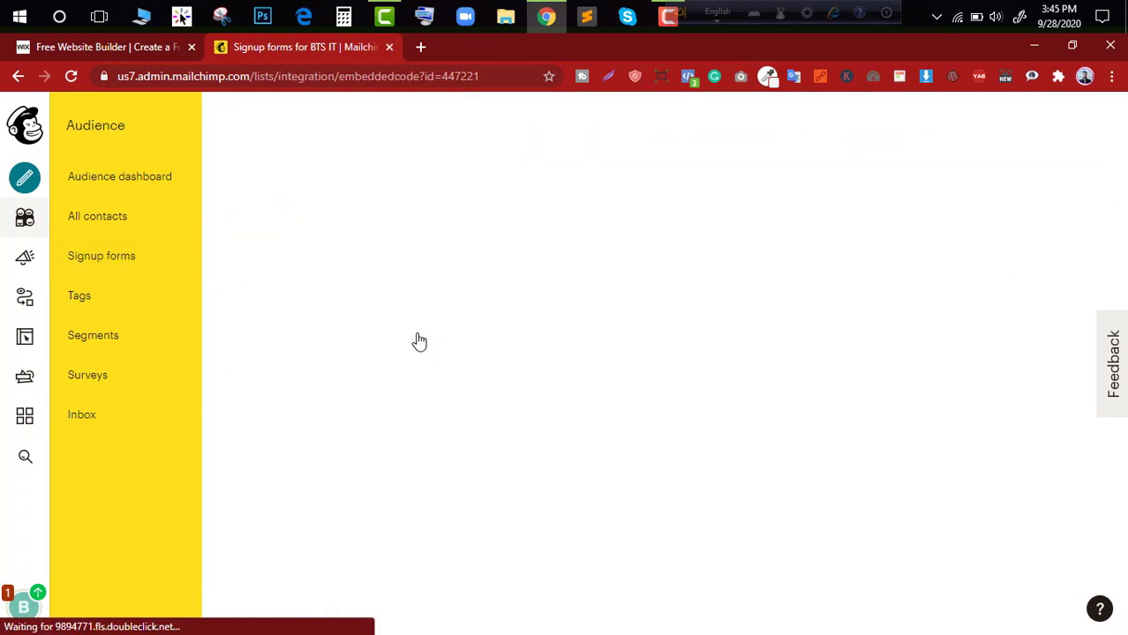
Log in to Wix with the account e-mail and password, and open the dashboard of the site with the dark welcome banner
left_click(107, 54)
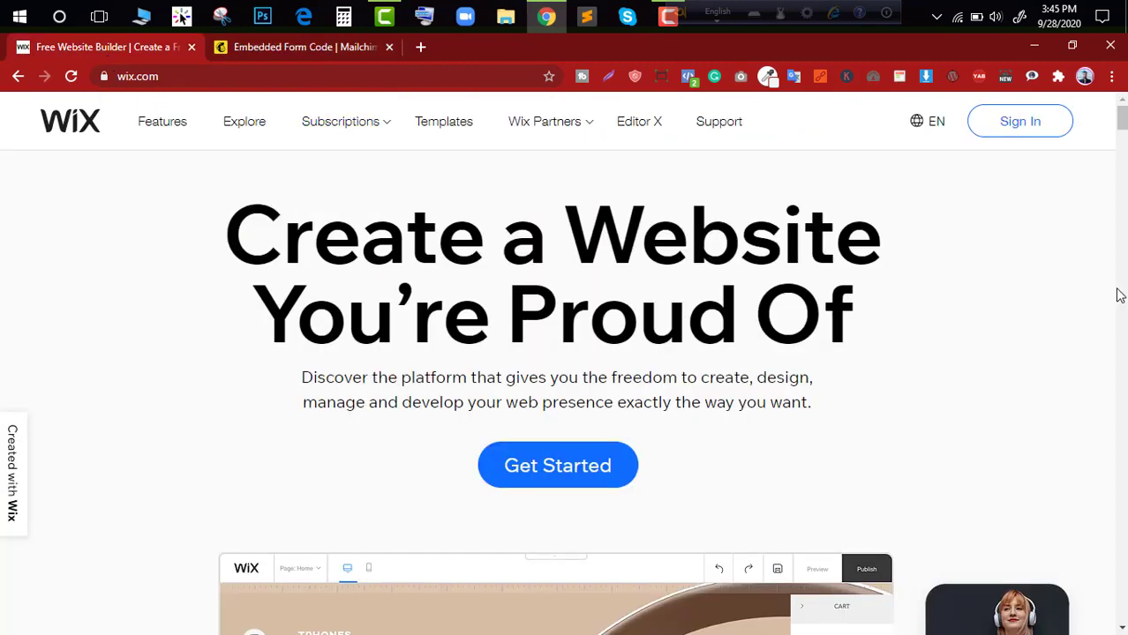
left_click(1050, 132)
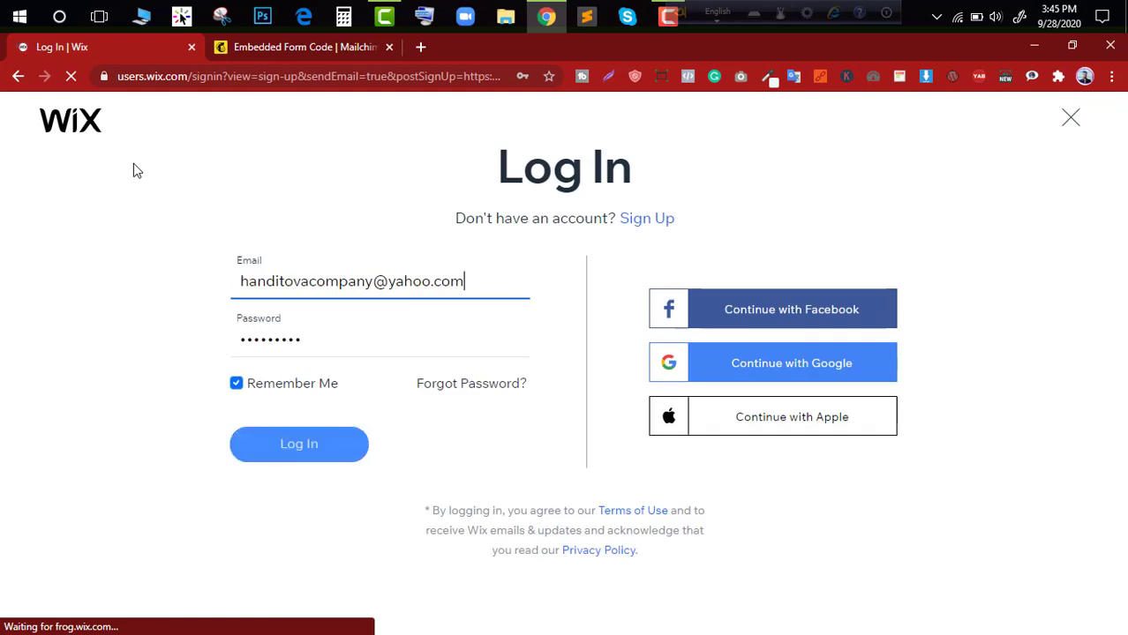
left_click(486, 282)
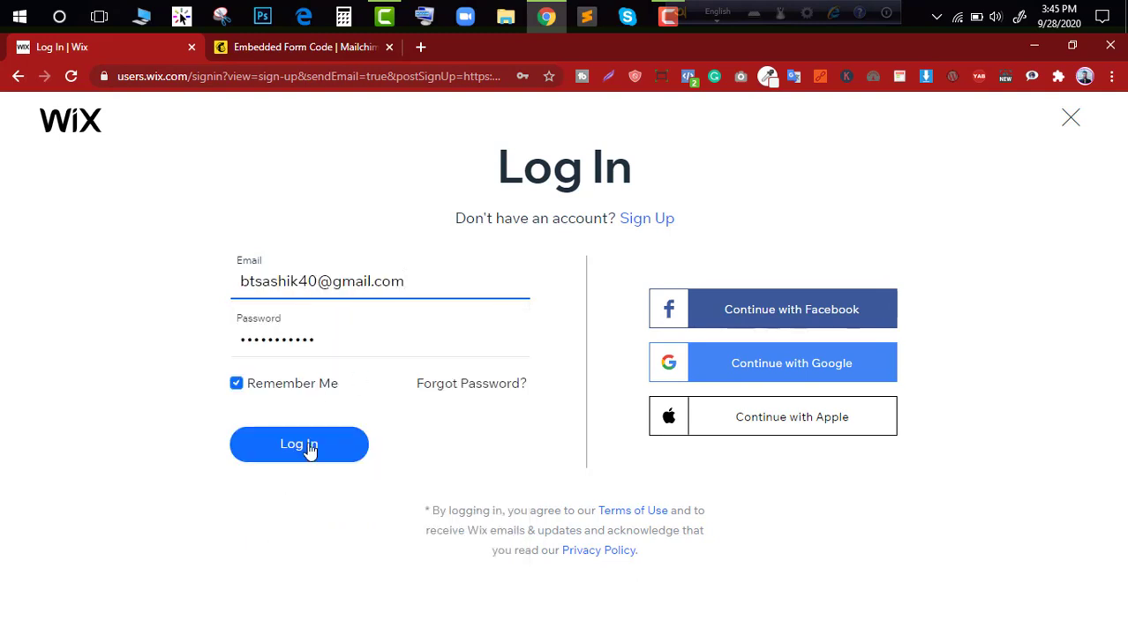
left_click(308, 448)
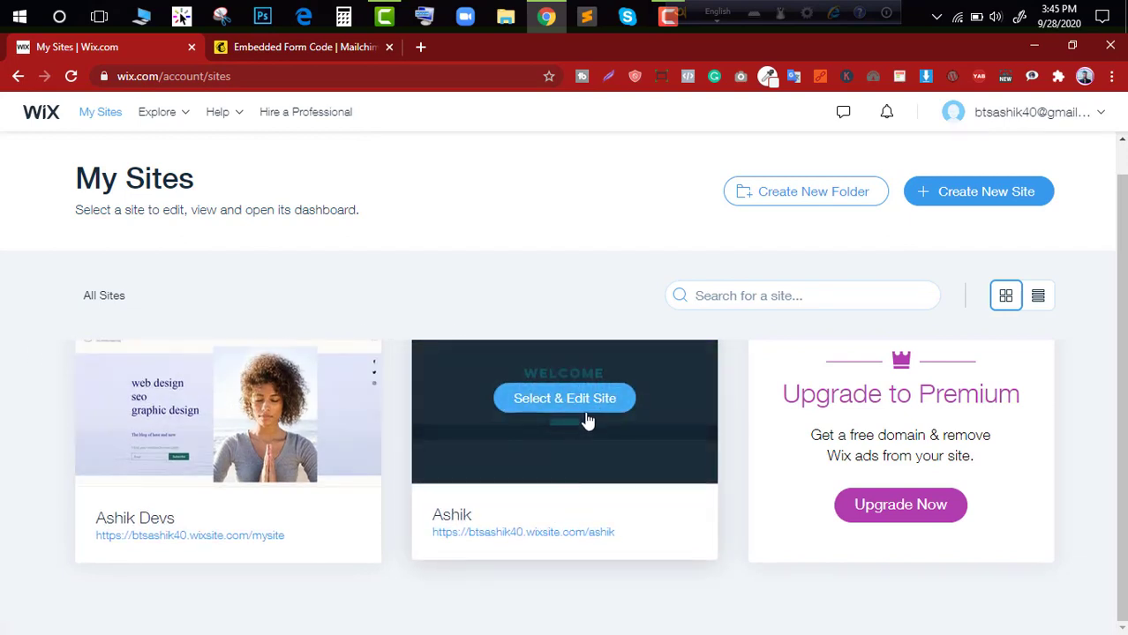
left_click(586, 413)
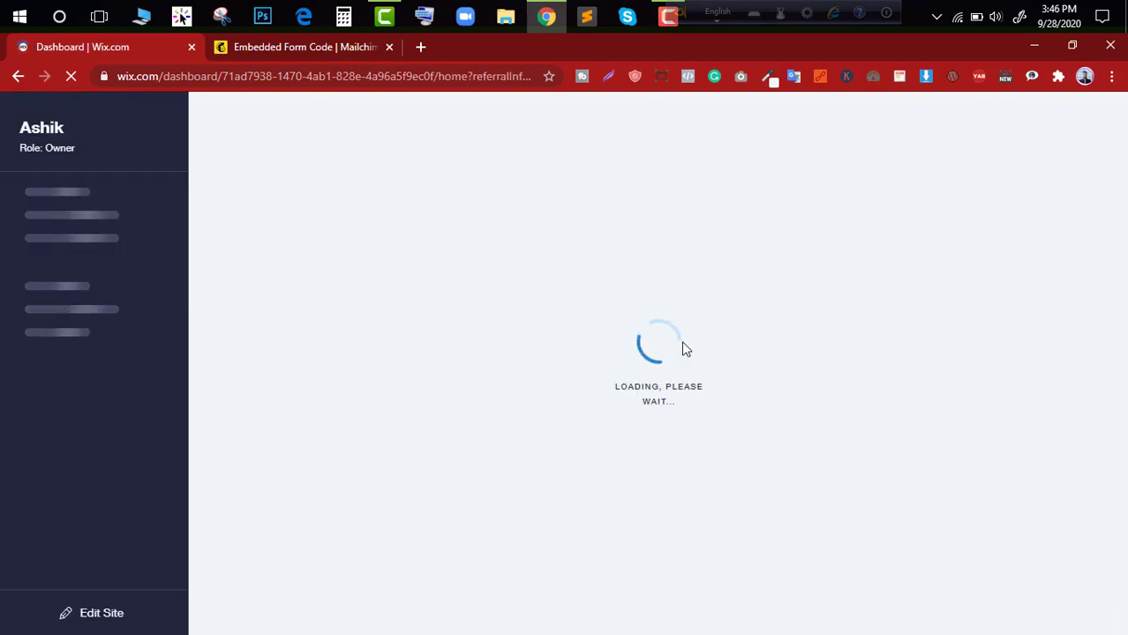
Switch to Mailchimp and examine the Classic embedded form's preview, options and code to paste onto the site
left_click(294, 47)
scroll(687, 411, "down", 5)
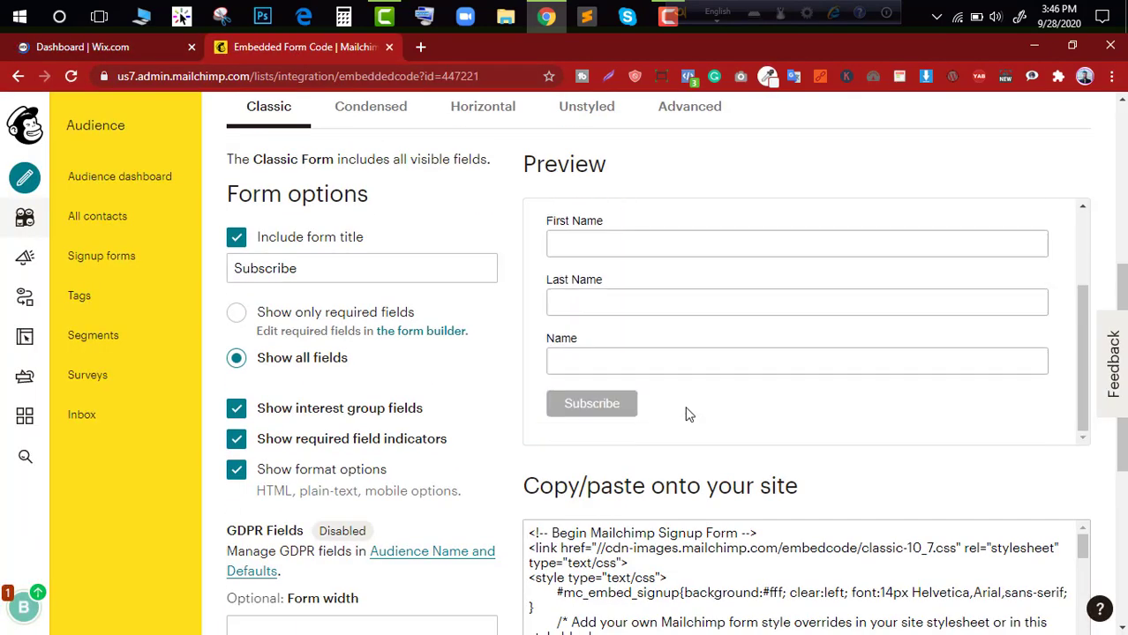
scroll(687, 411, "up", 2)
scroll(455, 399, "down", 4)
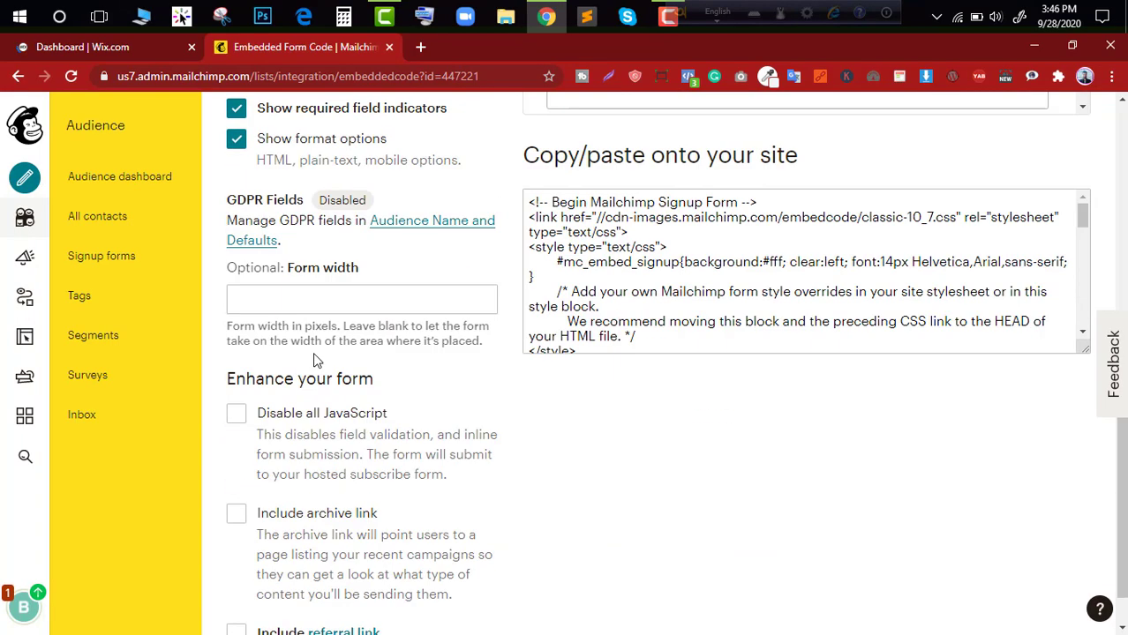
scroll(323, 357, "down", 1)
scroll(326, 354, "up", 10)
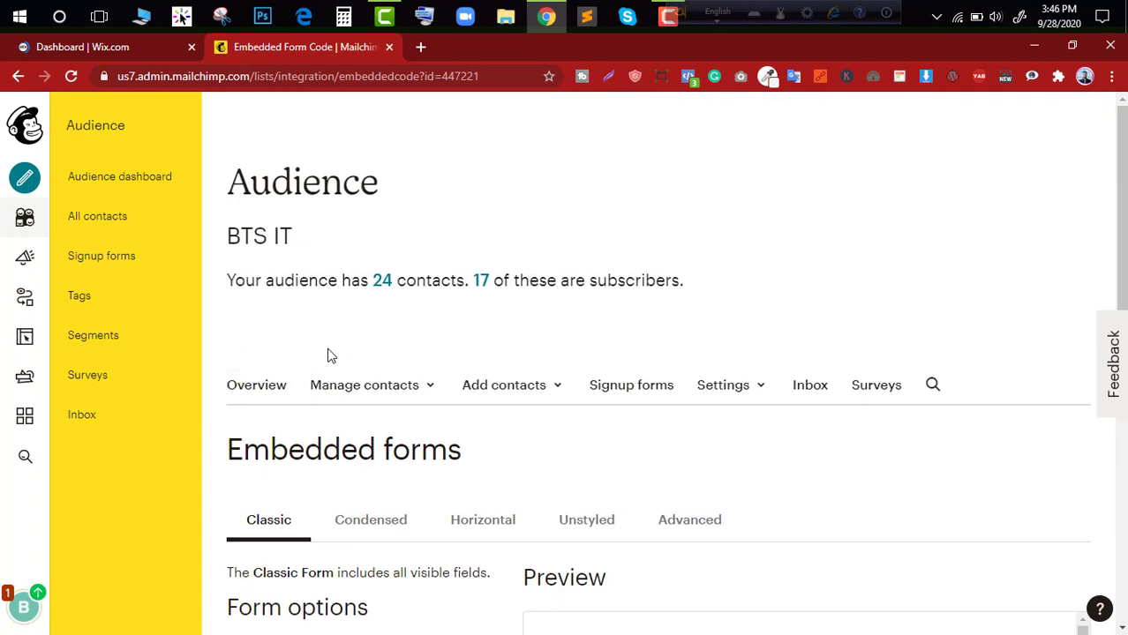
Open the BTS IT Inbox, dismiss its welcome tour and return to the Audience dashboard
left_click(143, 415)
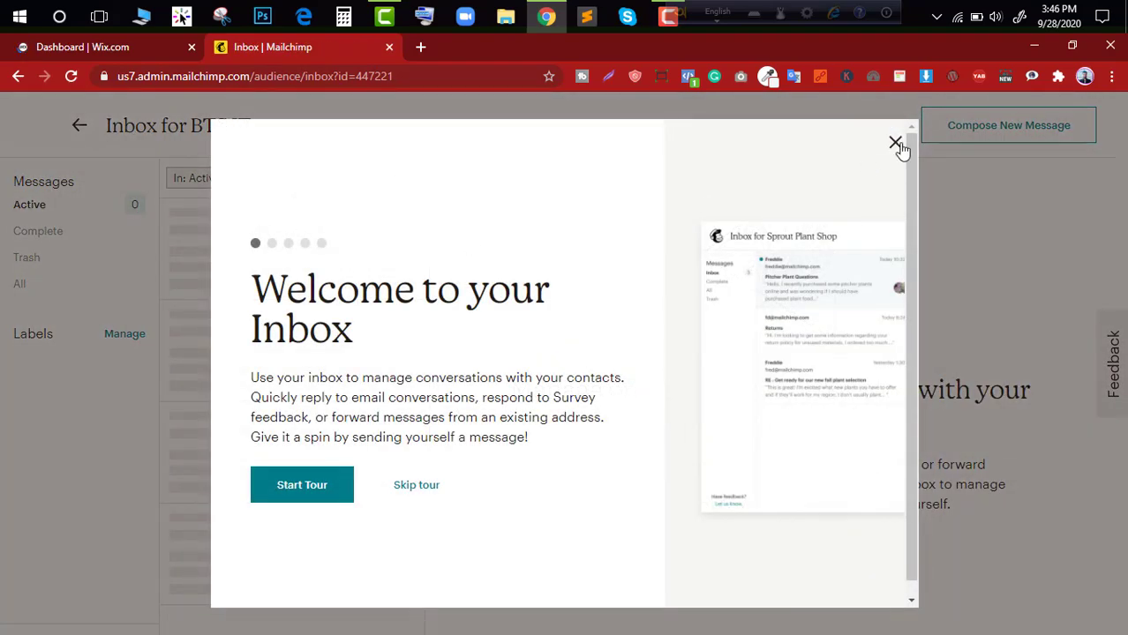
left_click(895, 143)
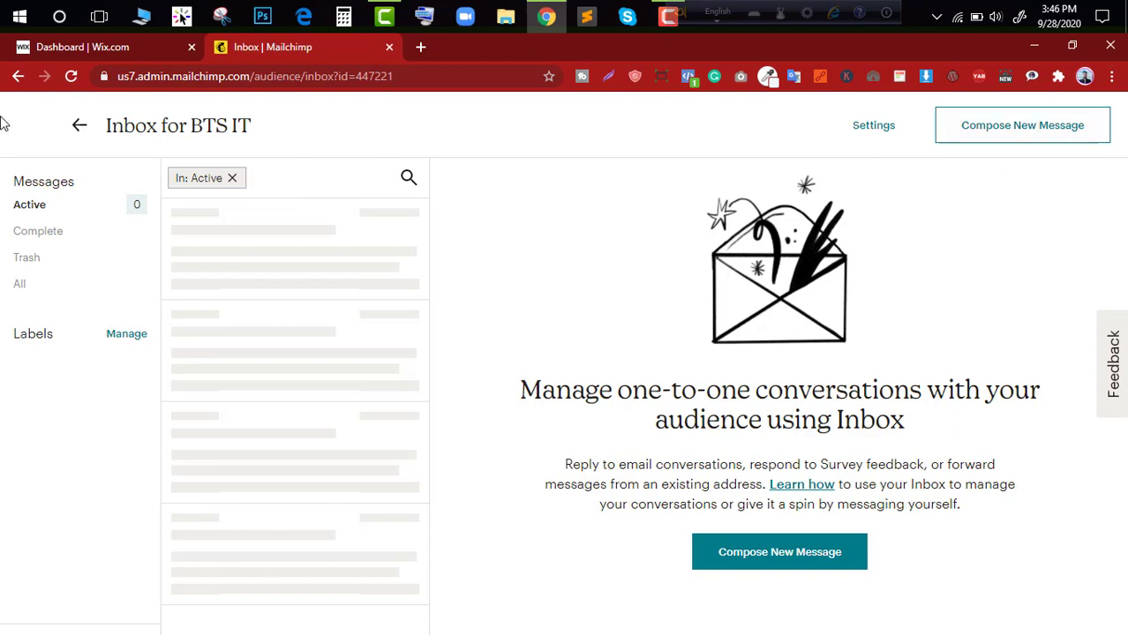
left_click(80, 132)
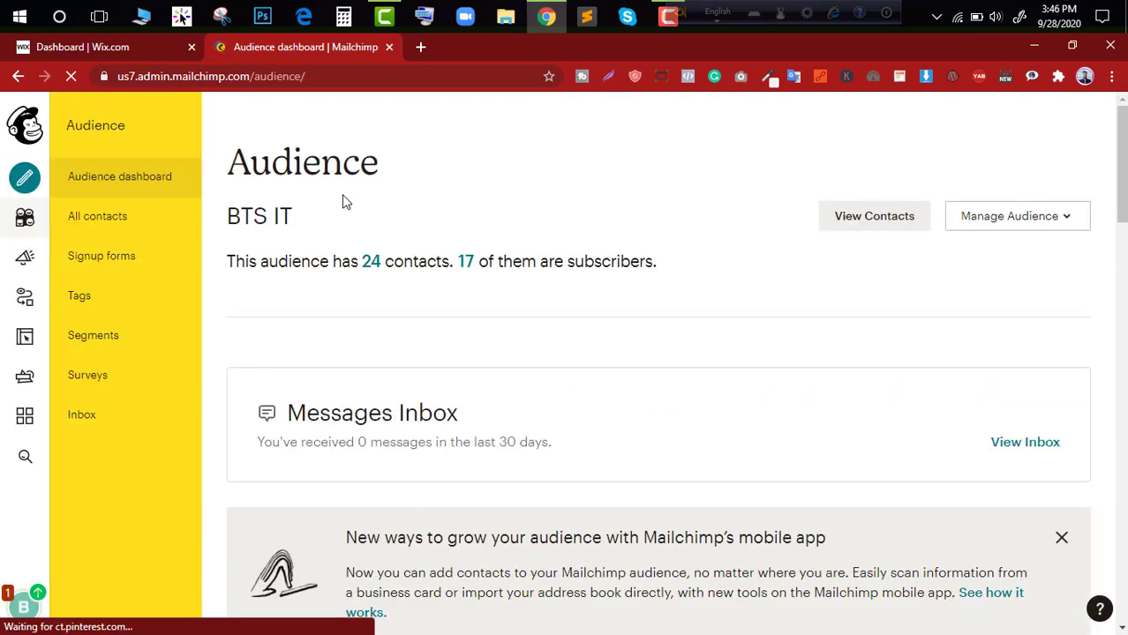
scroll(278, 407, "down", 3)
scroll(280, 406, "up", 3)
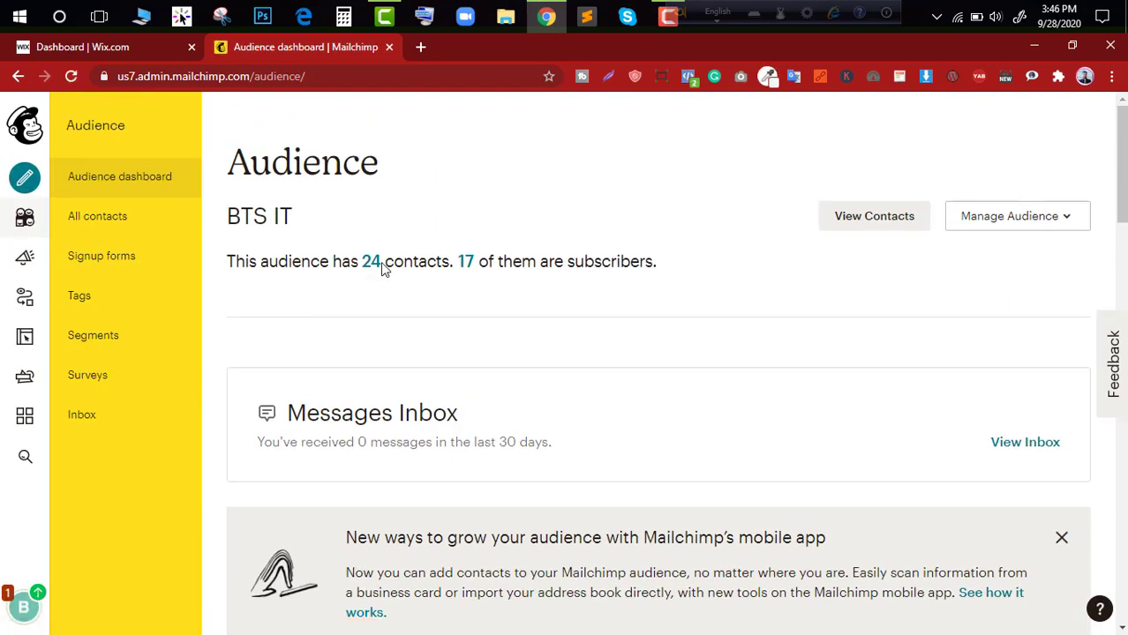
Switch to the Wix dashboard, dismiss the webinar promotion and open the site for editing
left_click(93, 52)
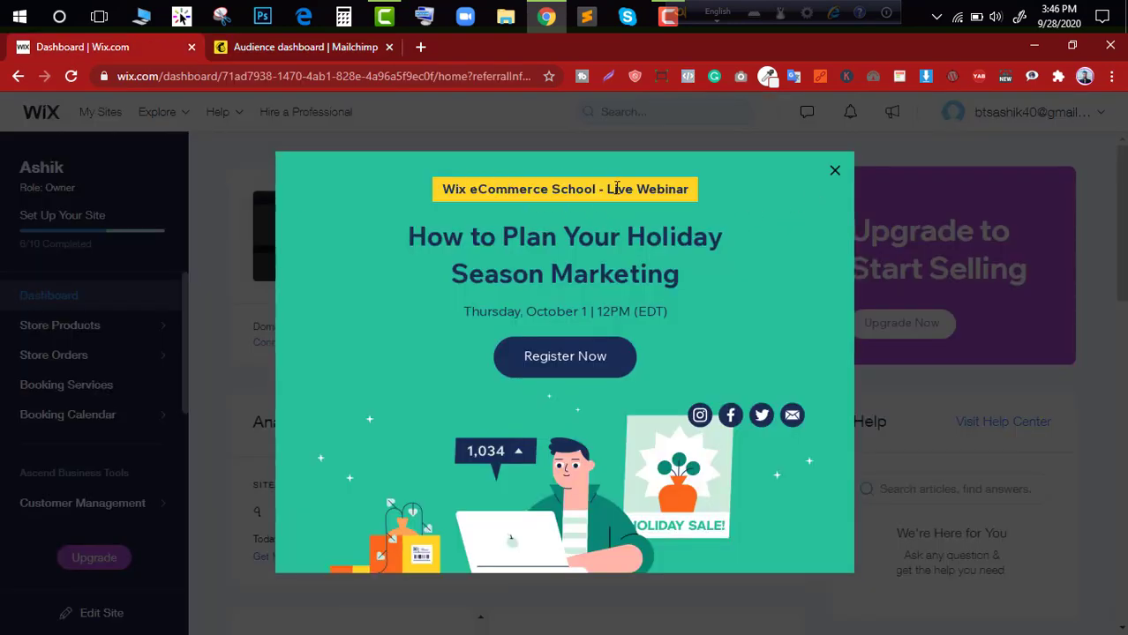
left_click(832, 168)
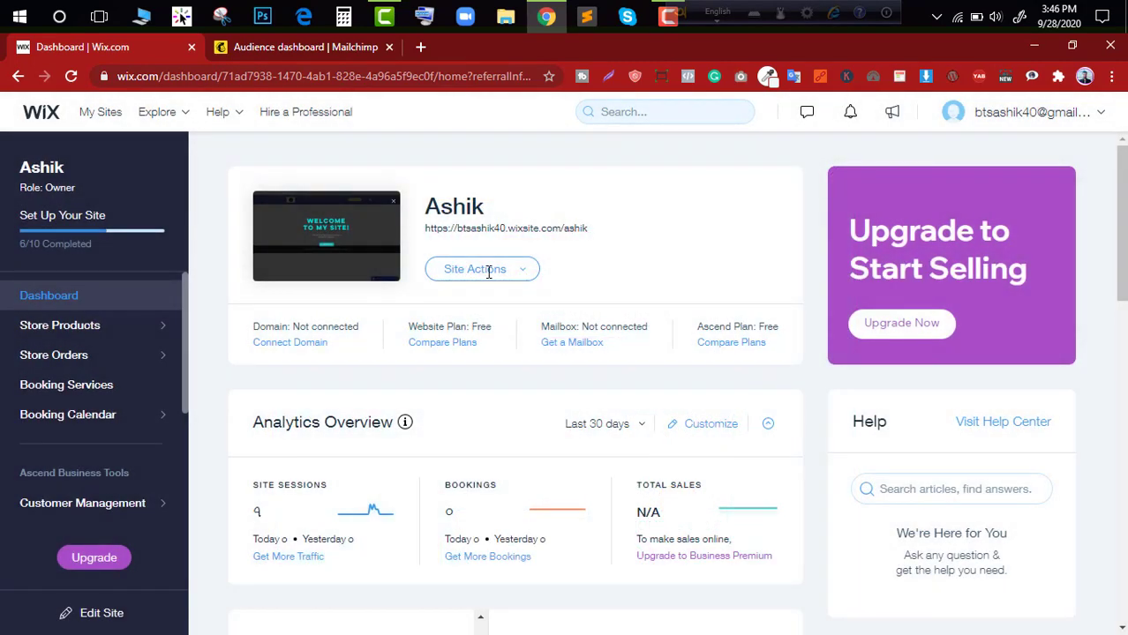
left_click(498, 285)
left_click(456, 307)
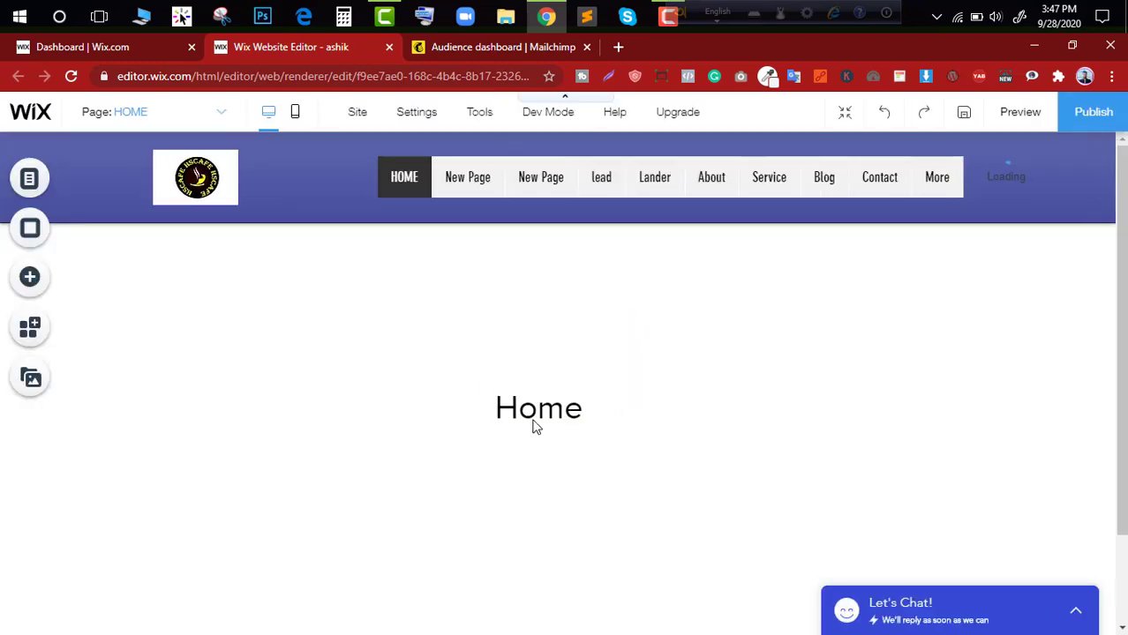
Add an HTML iframe from the custom embeds to the Home page of the site
scroll(526, 401, "down", 2)
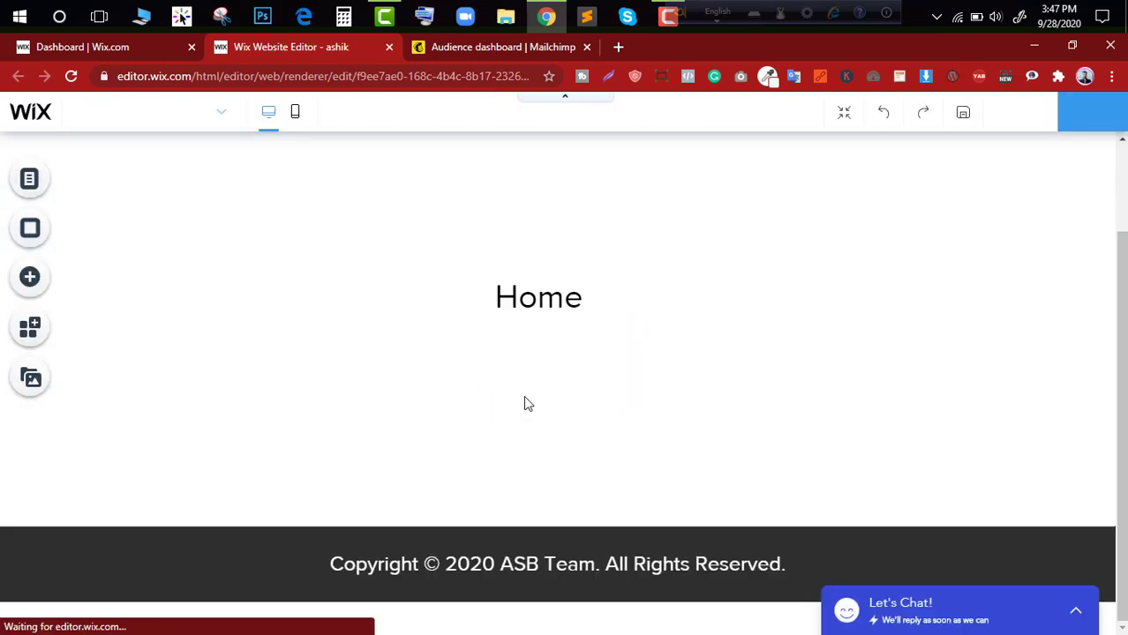
left_click(558, 312)
left_click(31, 279)
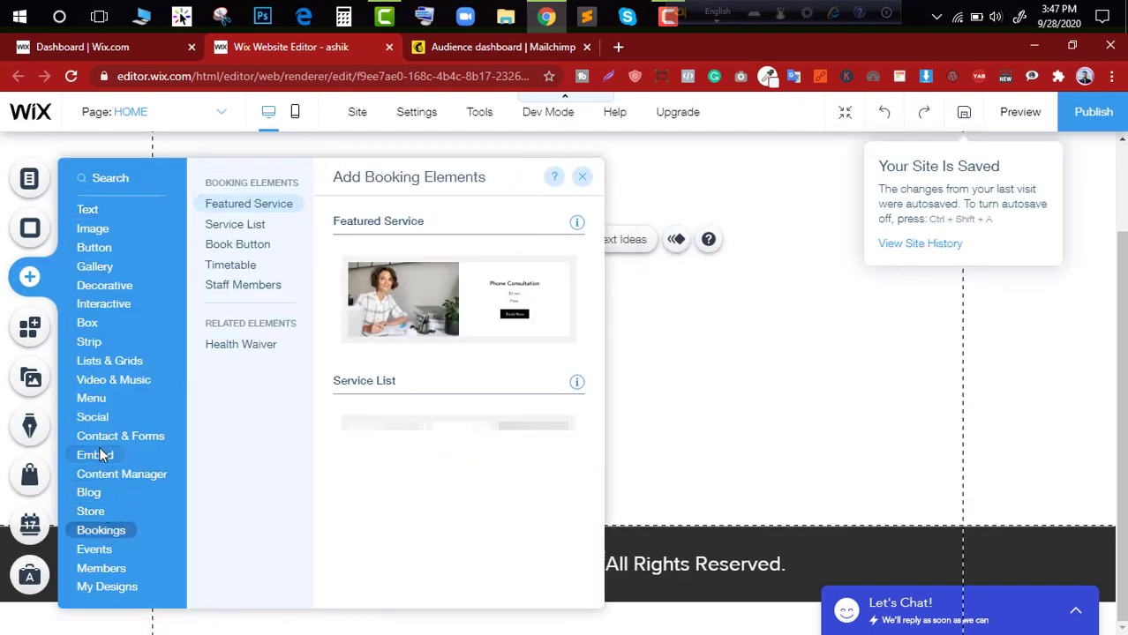
mouse_move(102, 455)
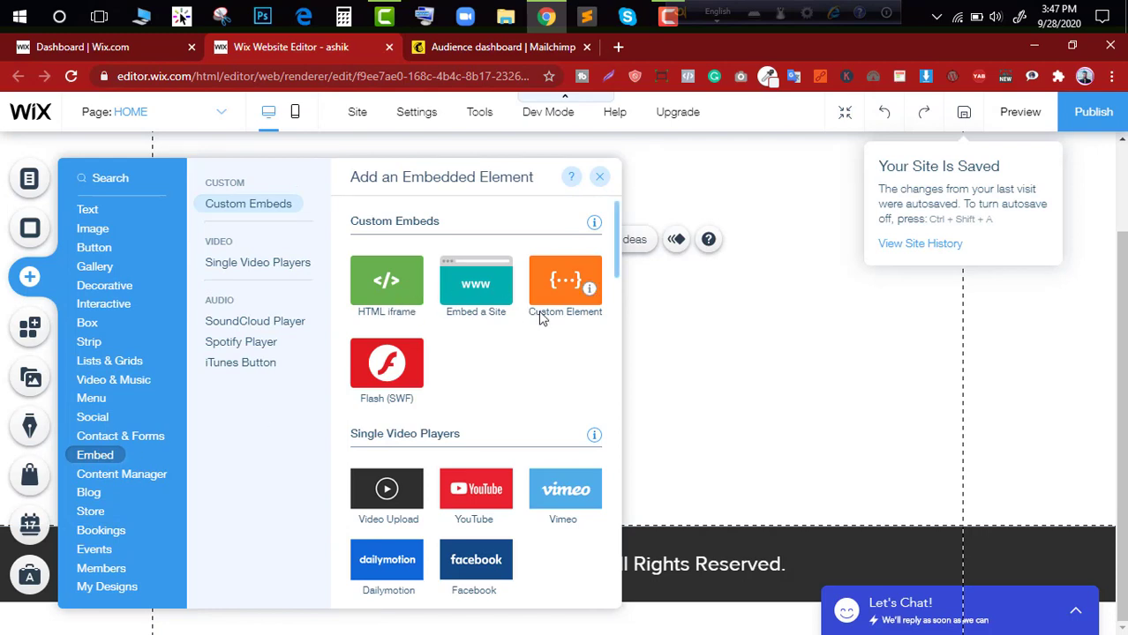
left_click(381, 294)
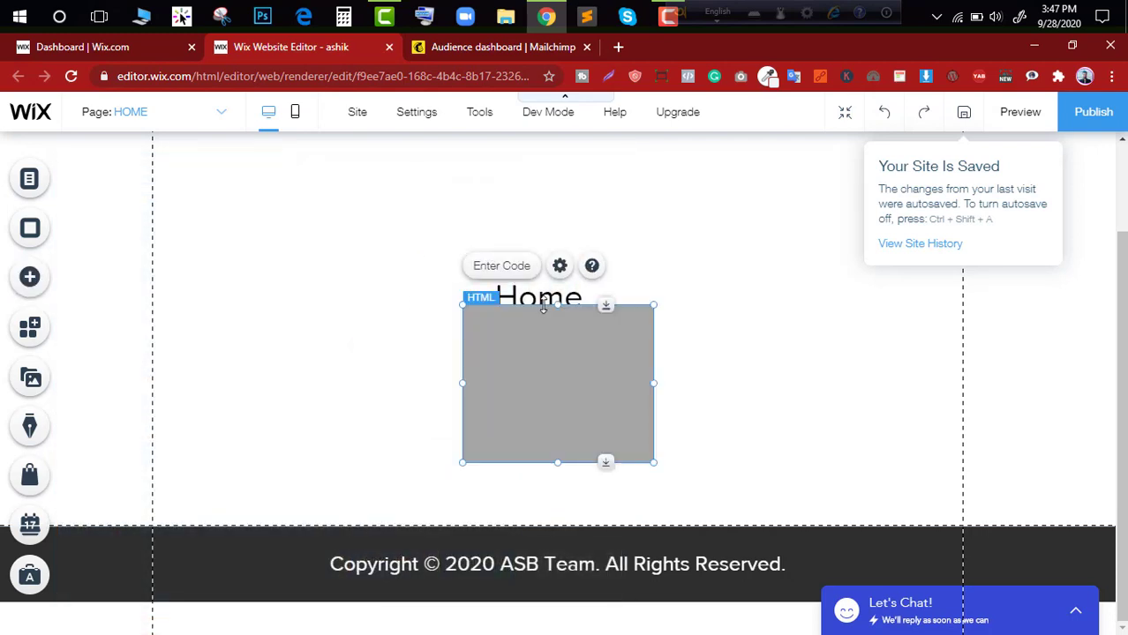
Switch to Mailchimp, open the audience's embedded forms and copy the full code of the Classic form
left_click(503, 47)
scroll(931, 389, "down", 5)
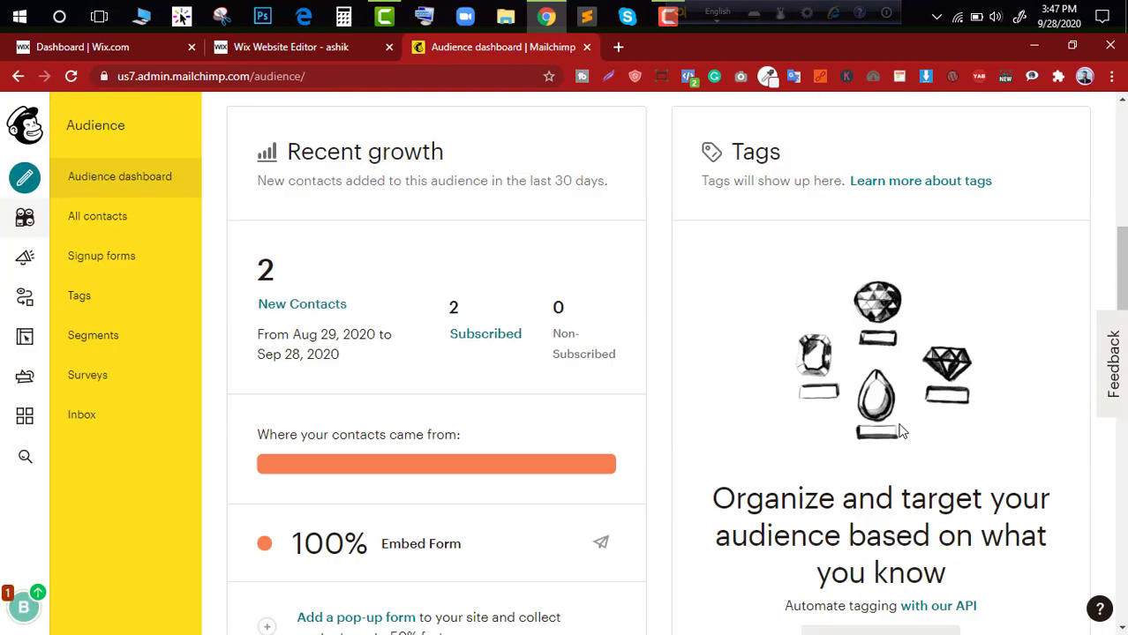
left_click(118, 258)
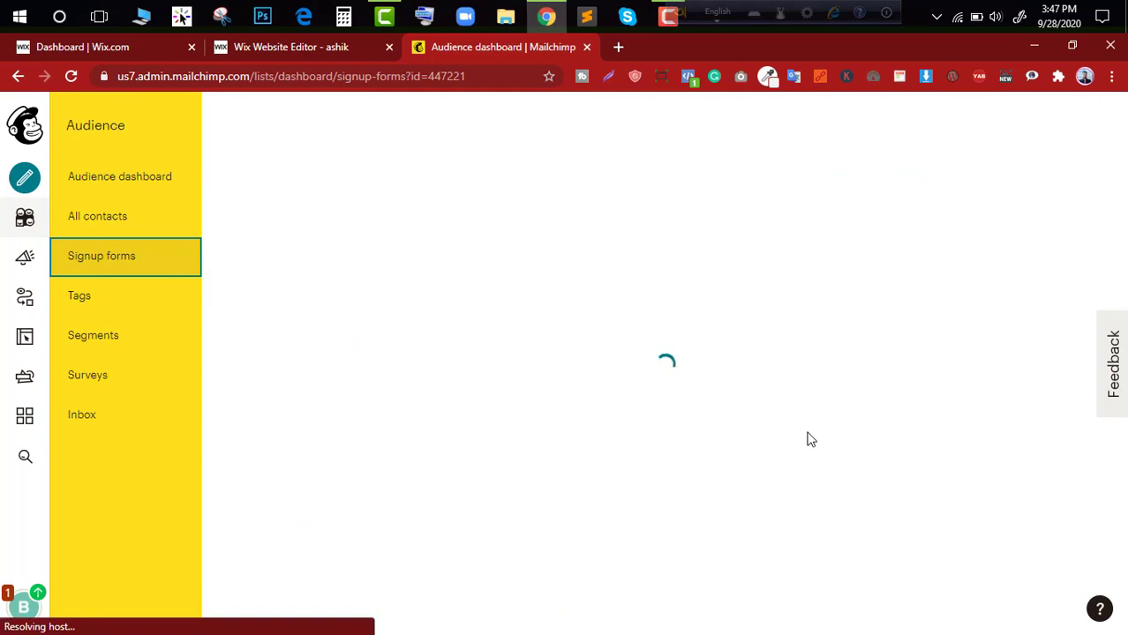
scroll(803, 433, "down", 5)
scroll(594, 368, "up", 2)
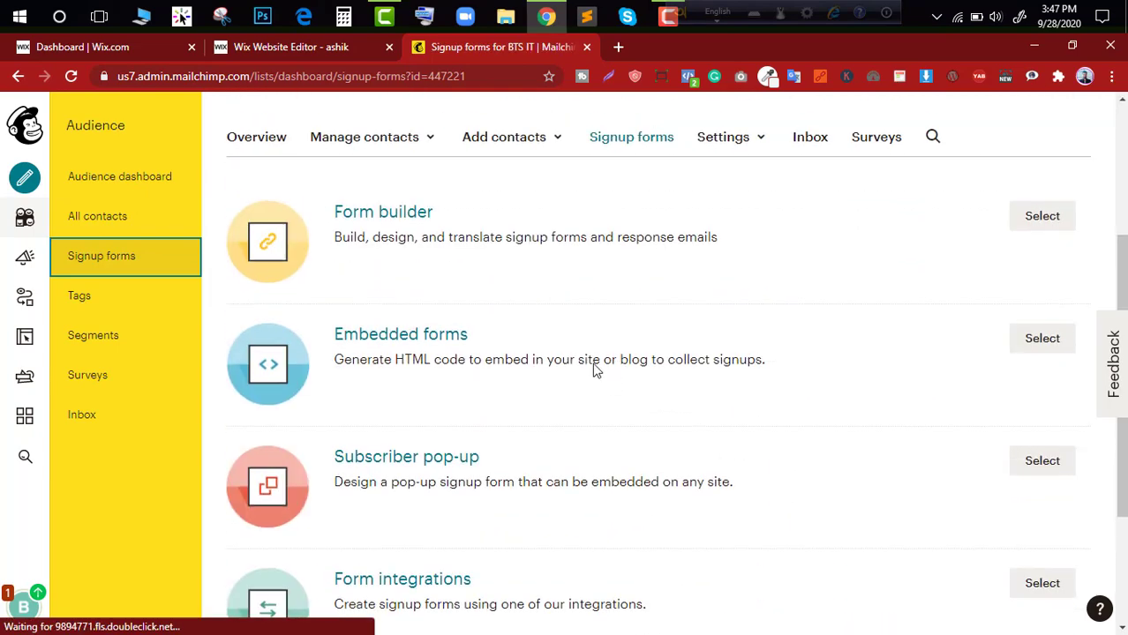
scroll(403, 291, "down", 2)
scroll(414, 262, "up", 2)
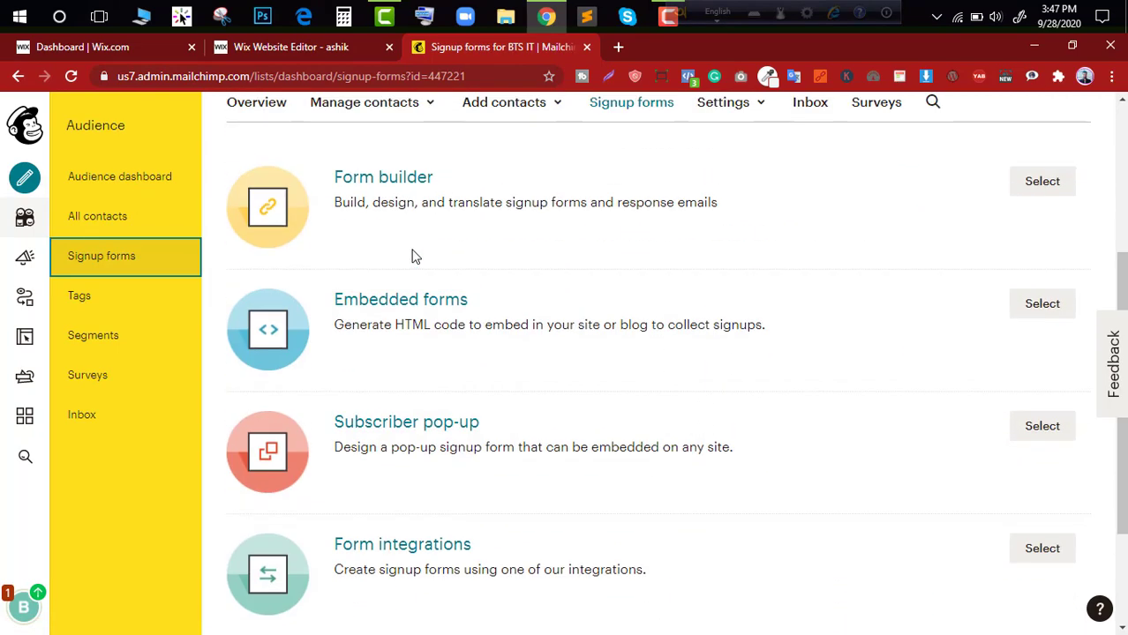
left_click(409, 306)
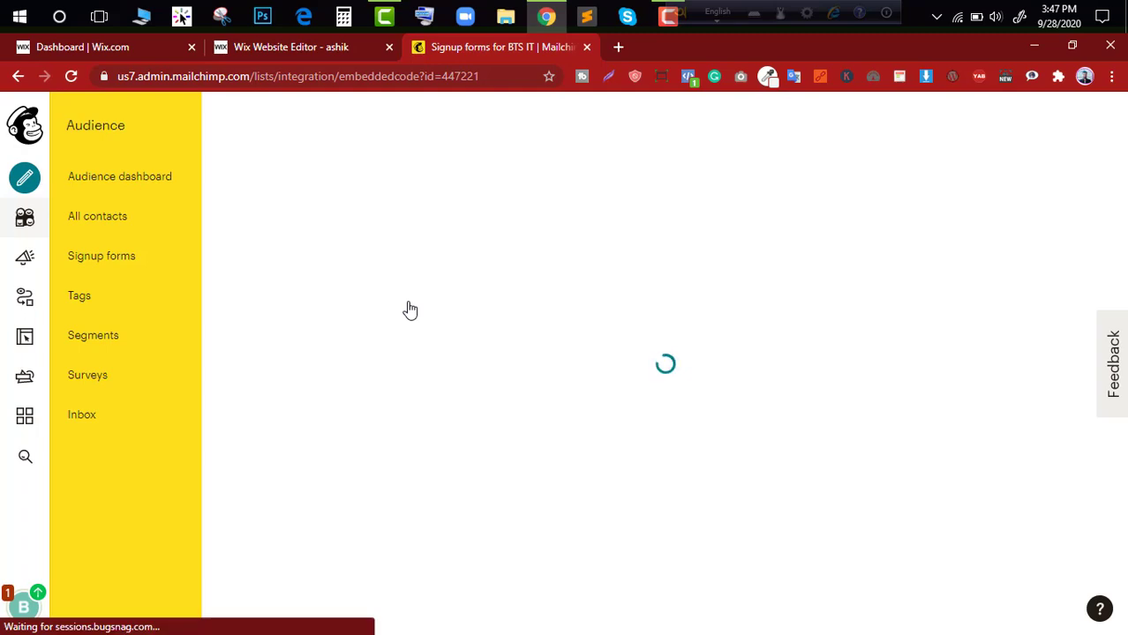
scroll(496, 407, "down", 1)
scroll(573, 397, "down", 6)
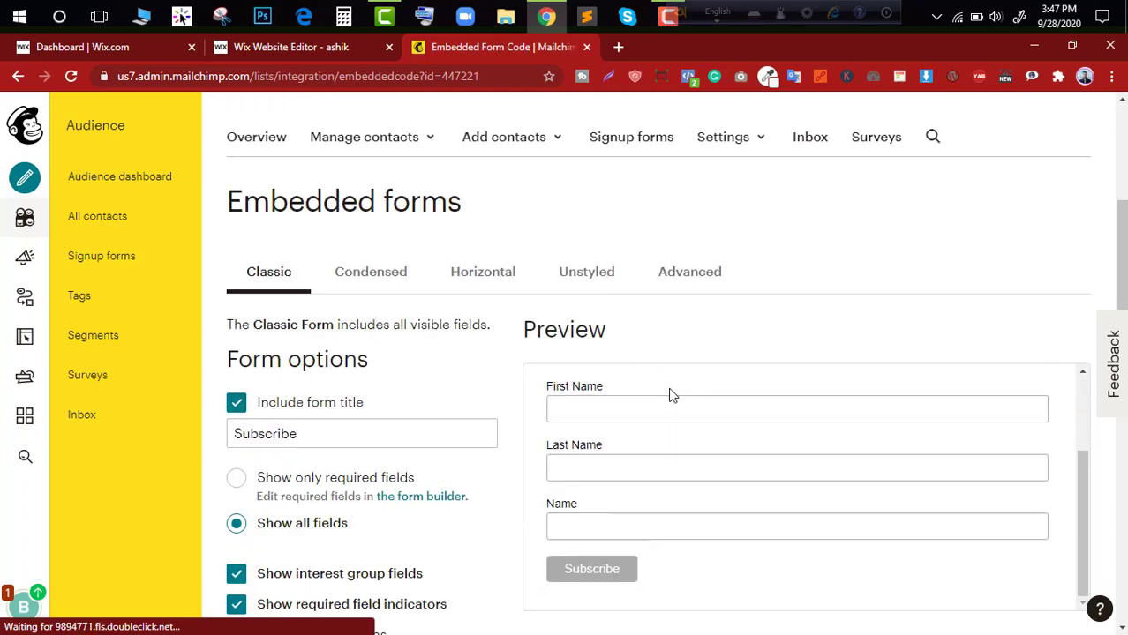
left_click(796, 385)
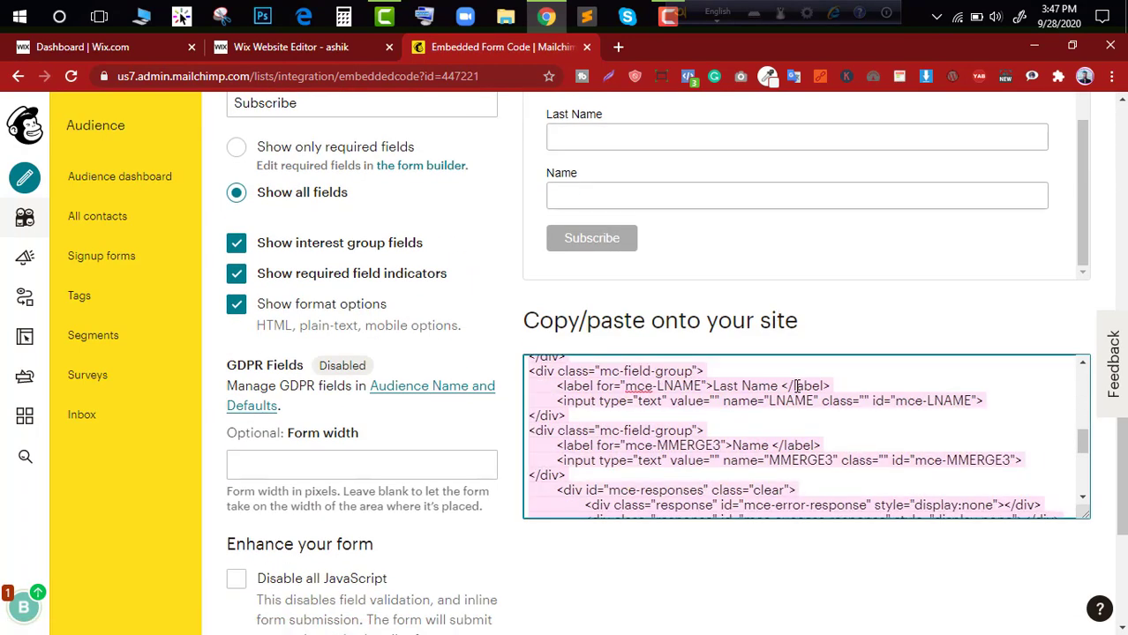
Switch back to the Wix editor, paste the Mailchimp signup form code into the HTML element and apply it
left_click(303, 46)
double_click(561, 360)
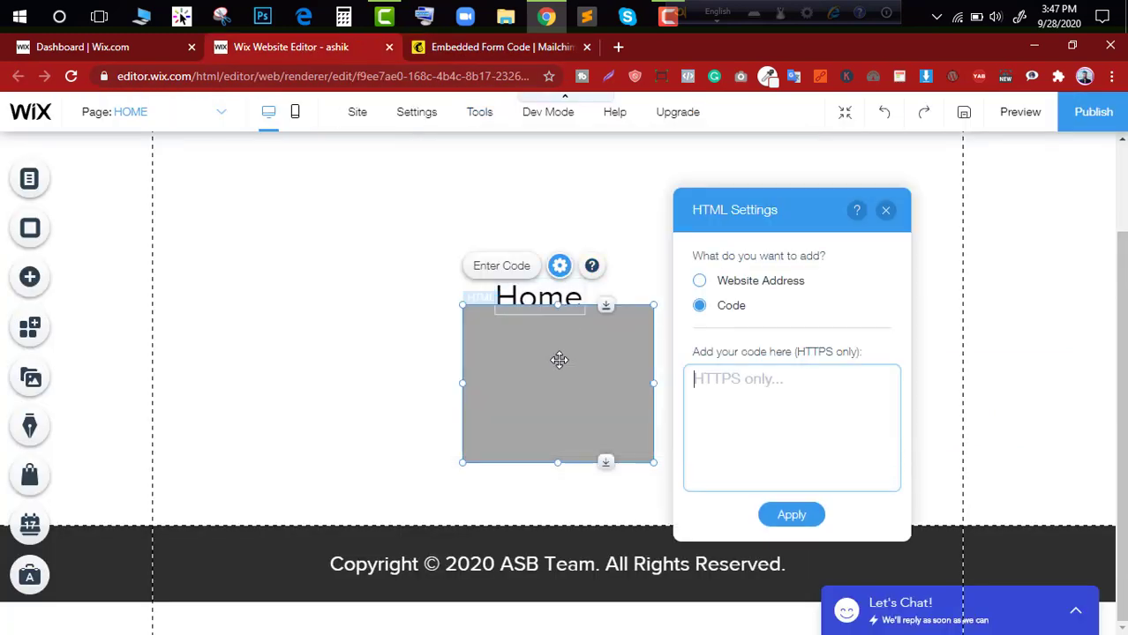
key("ctrl+v")
left_click(788, 519)
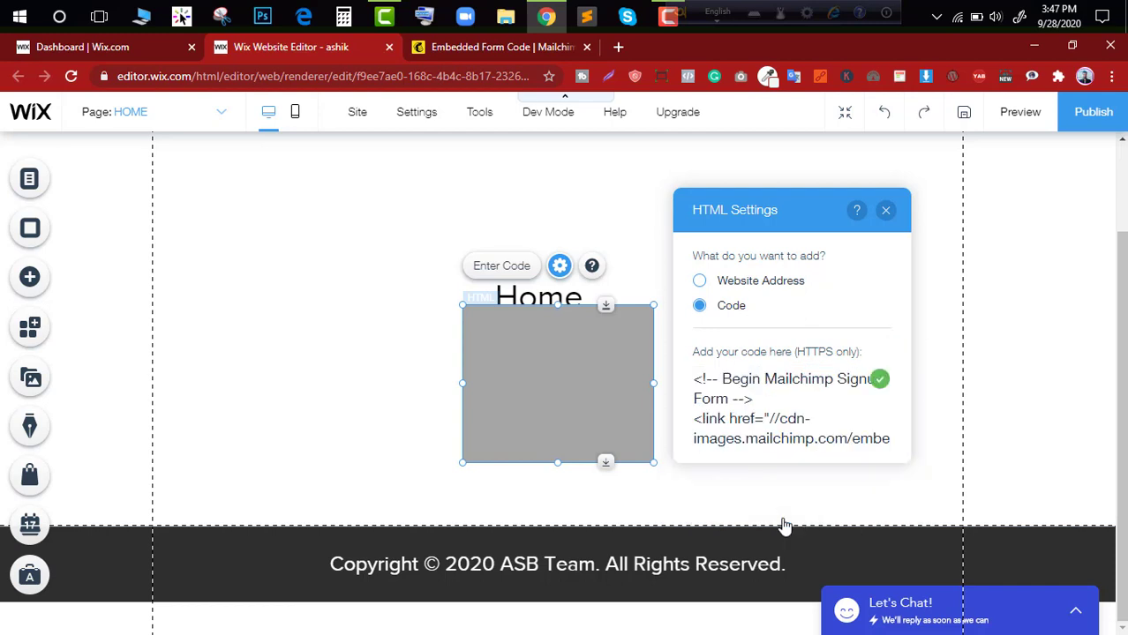
Move the Home heading to the page's upper-left area, clear of the embedded form
left_click(531, 279)
left_click_drag(532, 280, 217, 156)
left_click(448, 216)
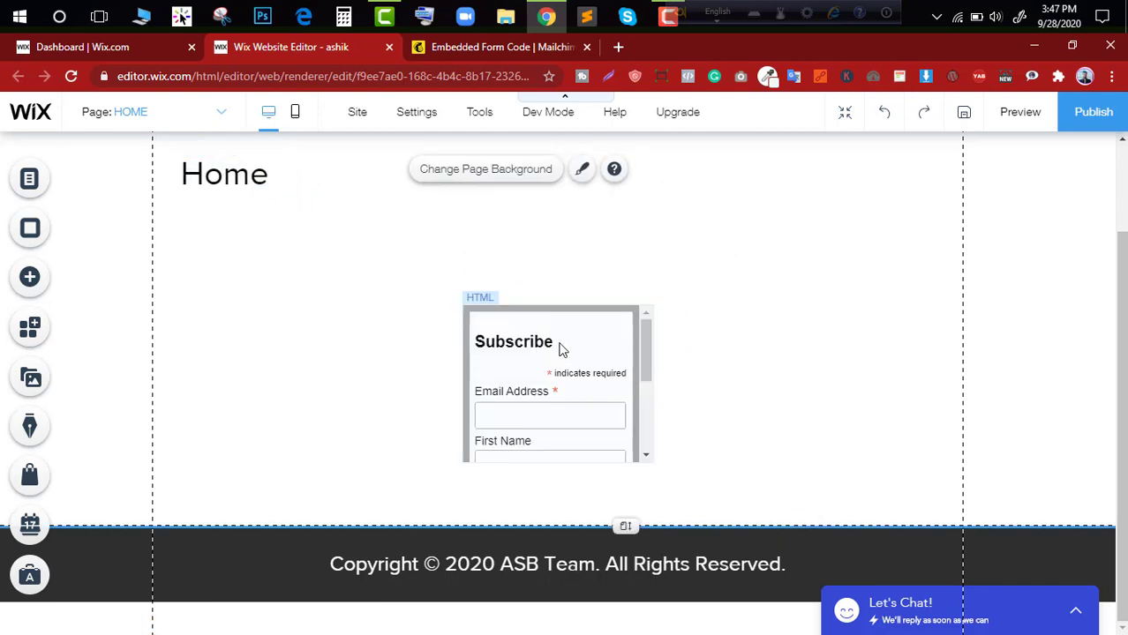
Widen and heighten the embedded form so all fields and the Subscribe button fit, and place it beside the Home heading
left_click(463, 378)
left_click_drag(458, 394, 254, 396)
left_click_drag(510, 344, 521, 236)
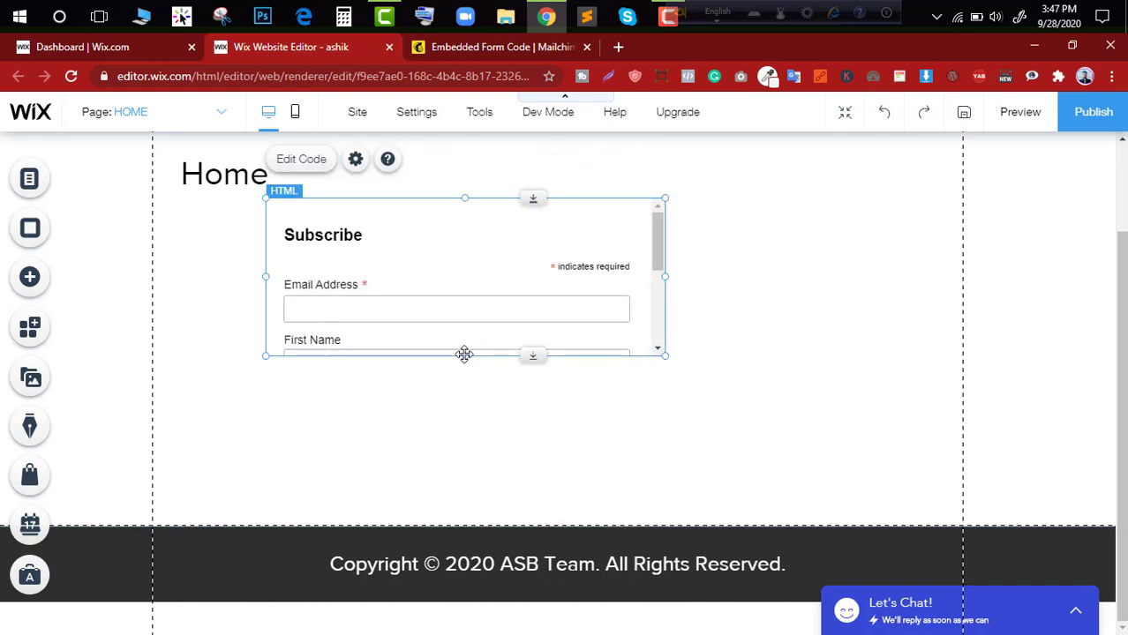
left_click_drag(465, 355, 466, 565)
left_click(465, 363)
left_click(487, 342)
left_click_drag(516, 390, 599, 333)
Publish the site, open the live version and dismiss its welcome overlay
left_click(1090, 115)
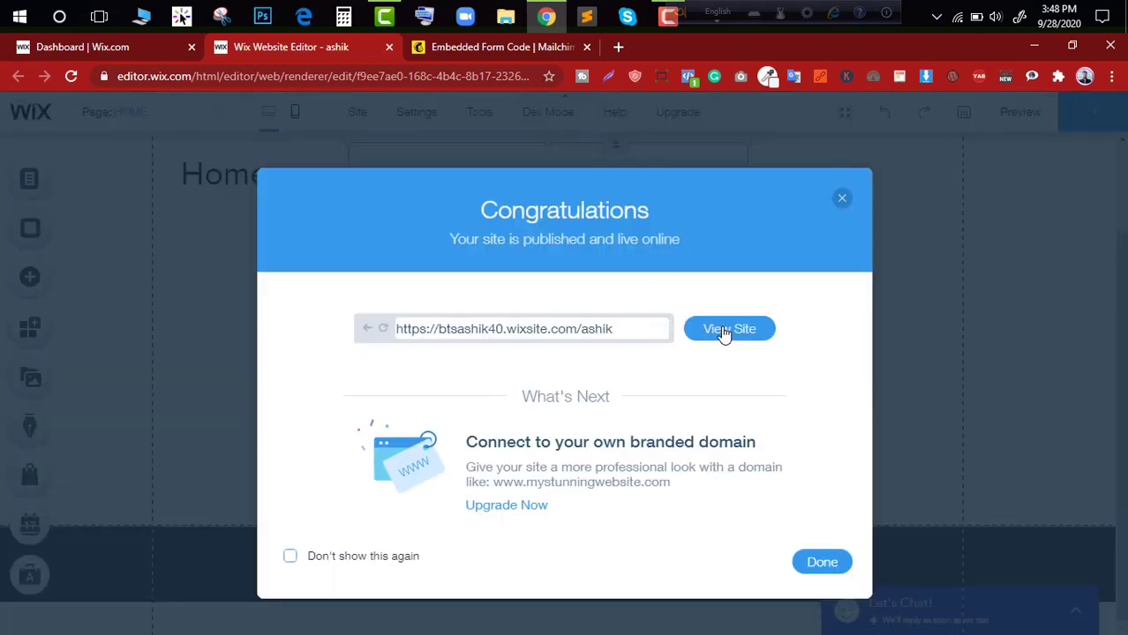
left_click(726, 332)
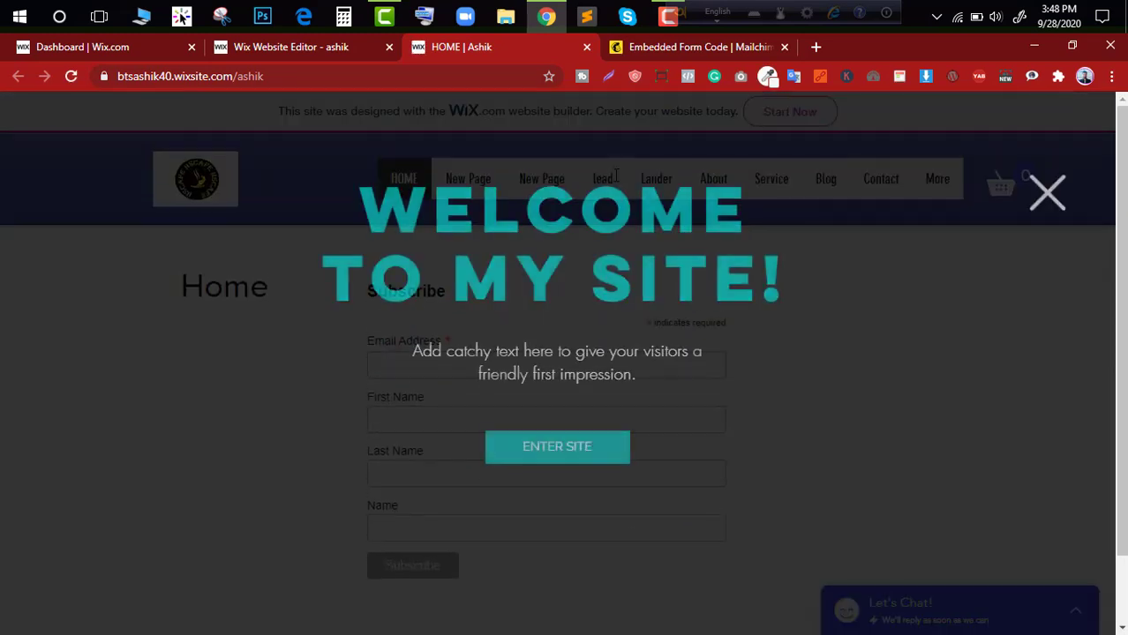
left_click(1047, 189)
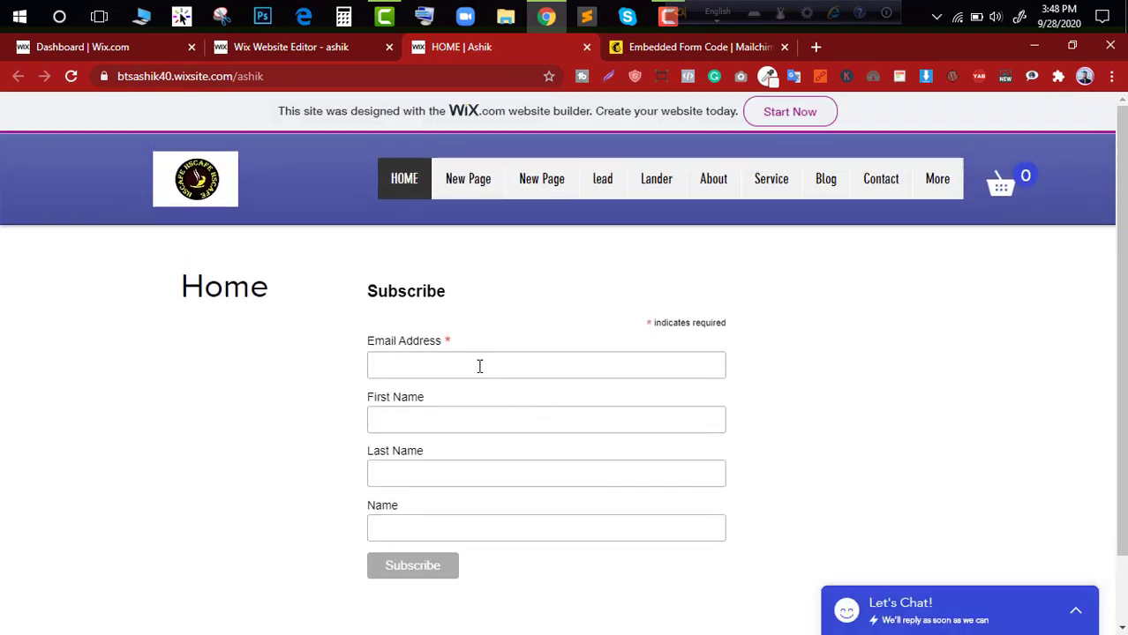
Fill in the live signup form with the saved e-mail and name details and submit it
left_click(478, 366)
left_click(473, 405)
left_click(420, 569)
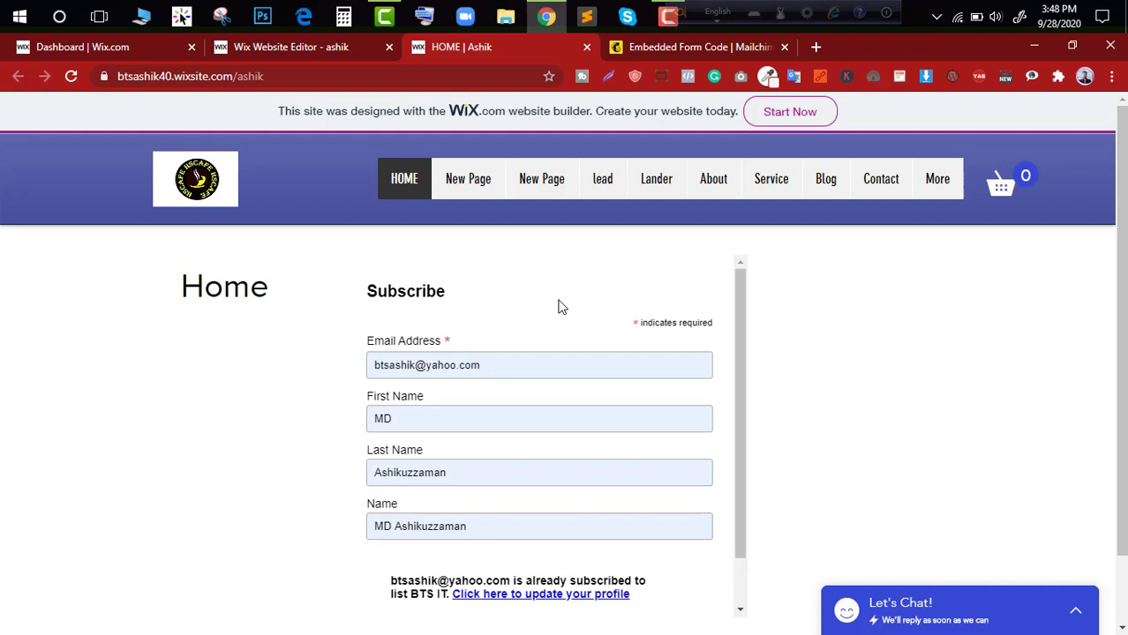
Change the e-mail address to a different one by adding digits before the @, resubmit the form and check the response message
scroll(558, 307, "down", 2)
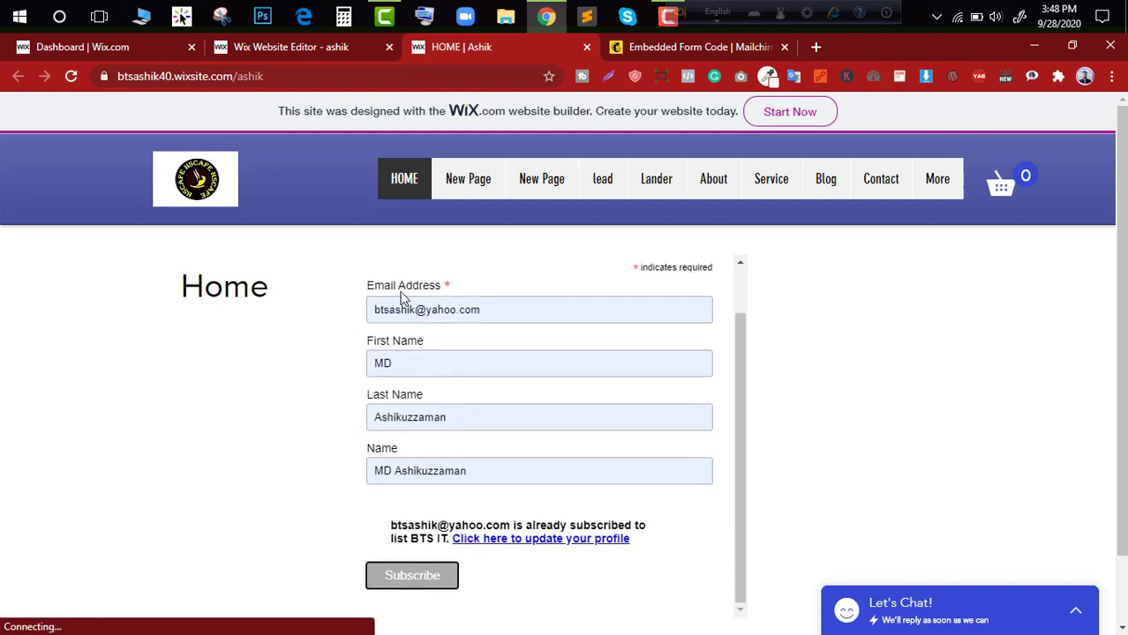
left_click(419, 314)
type("2")
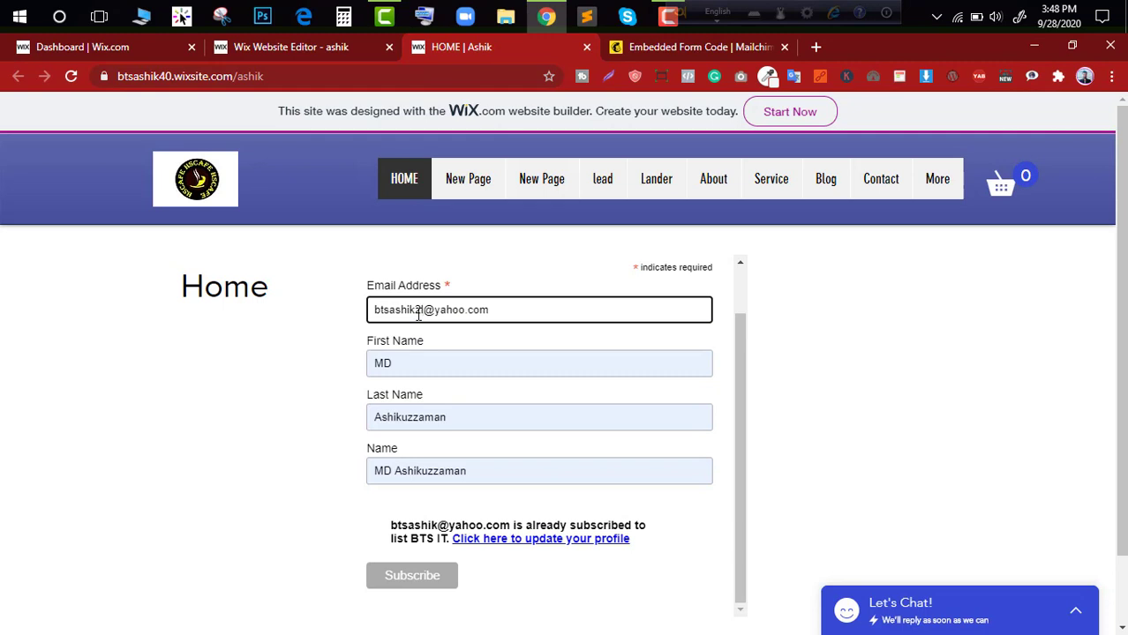
left_click(421, 576)
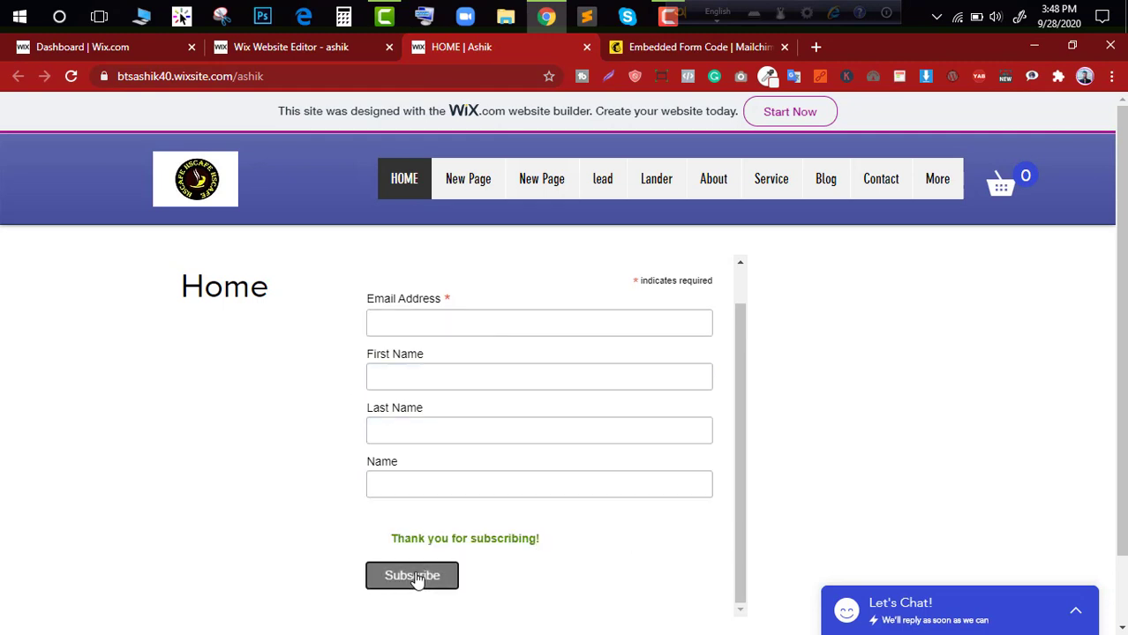
left_click(431, 536)
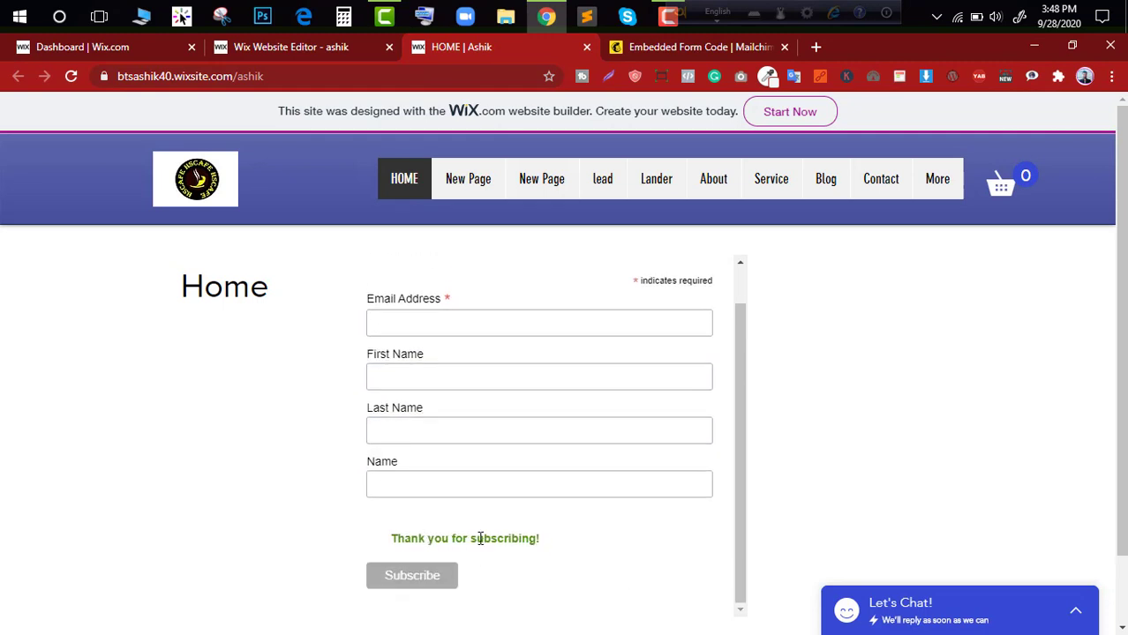
triple_click(449, 538)
scroll(470, 534, "up", 1)
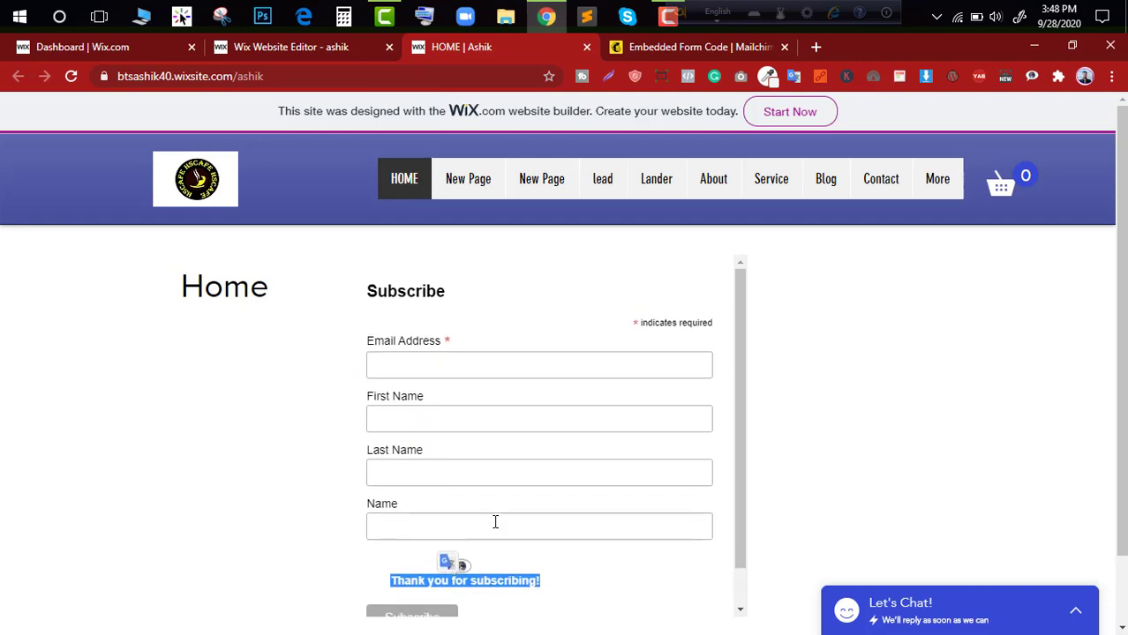
scroll(495, 523, "down", 1)
Switch to Mailchimp, reload it and open the BTS IT contact list from the Audience dashboard to check for the new subscriber
left_click(682, 46)
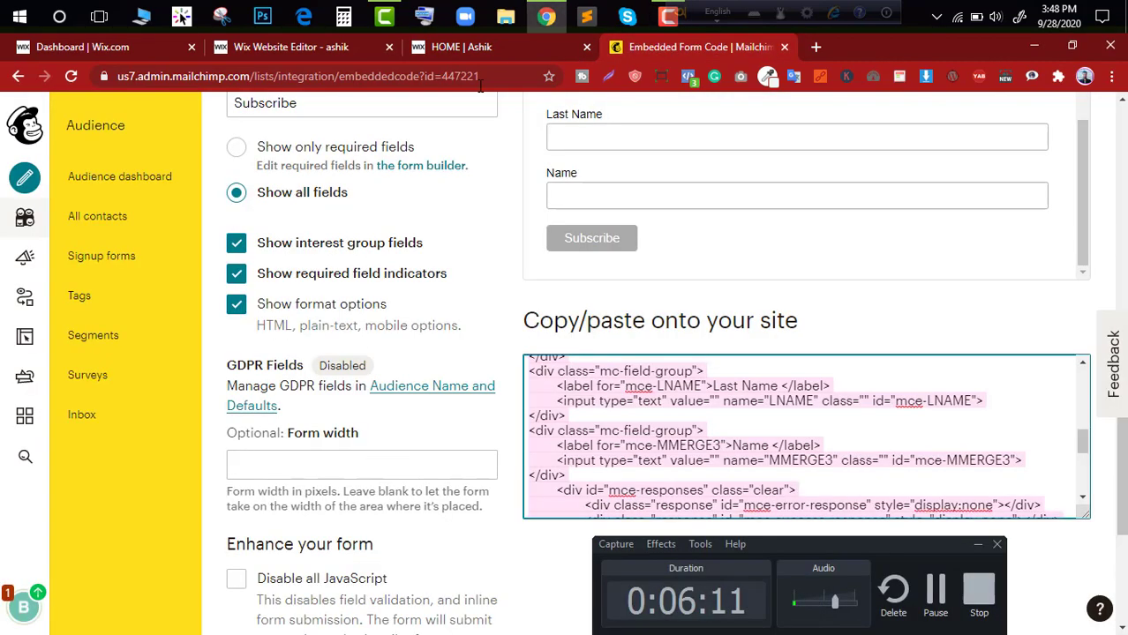
left_click(70, 77)
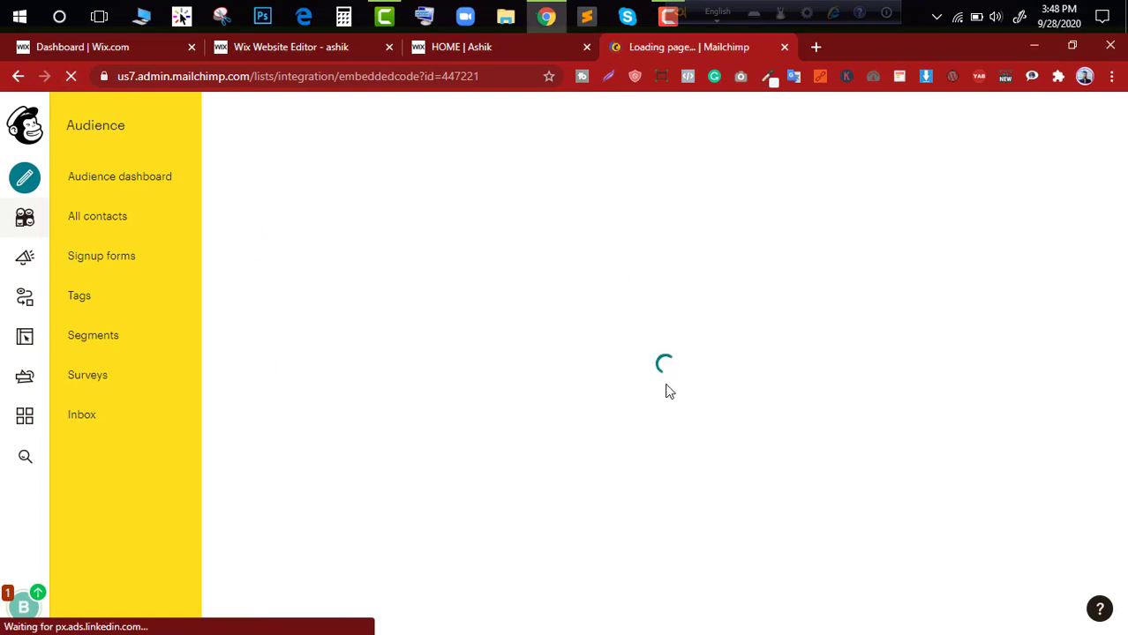
left_click(95, 194)
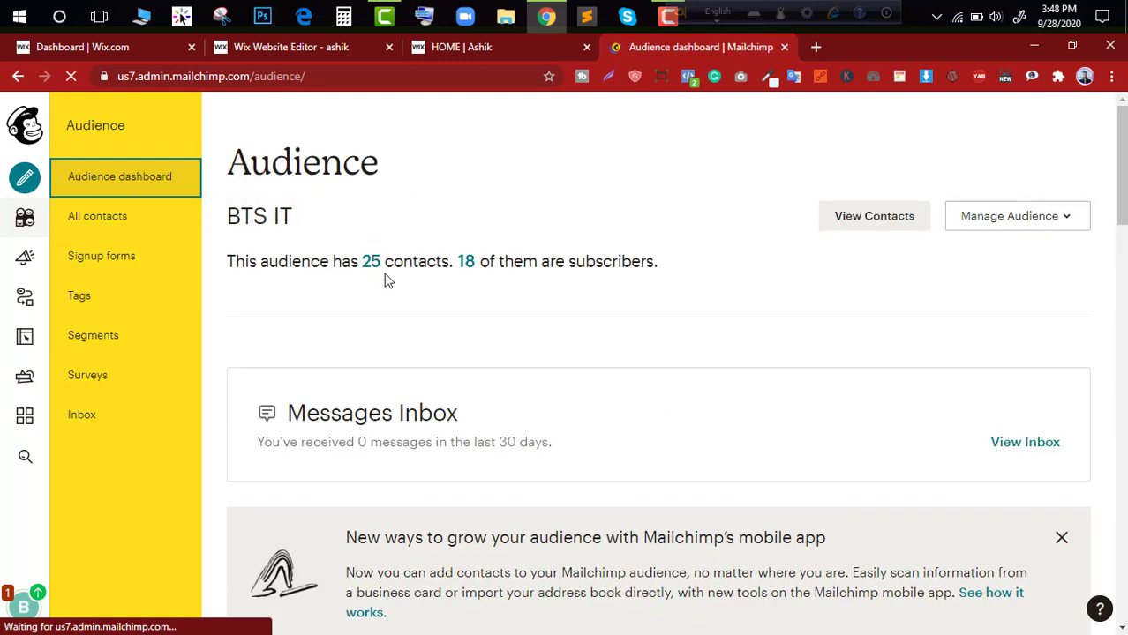
left_click(369, 262)
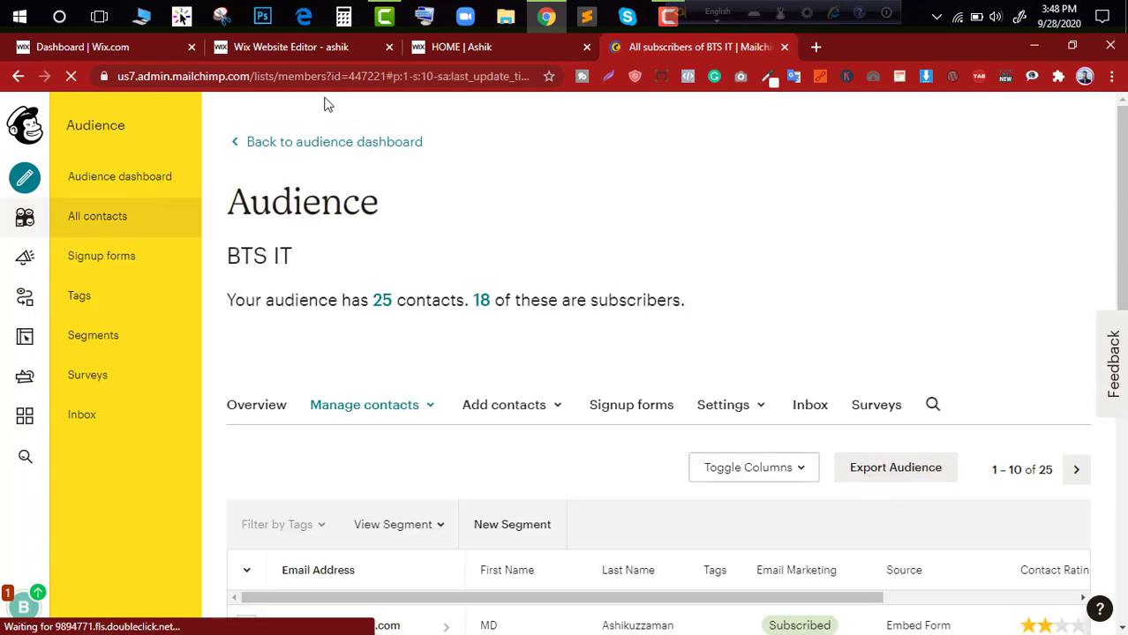
Return to the Wix editor, shift the Avro Keyboard bar aside and close the publishing confirmation
left_click(245, 51)
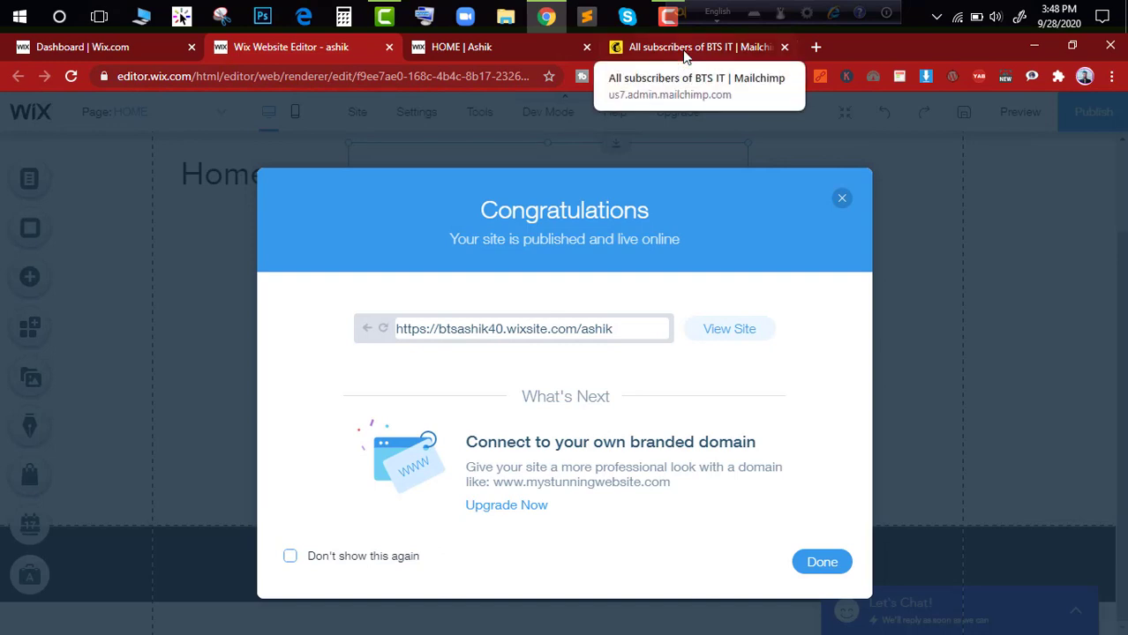
left_click_drag(683, 21, 766, 23)
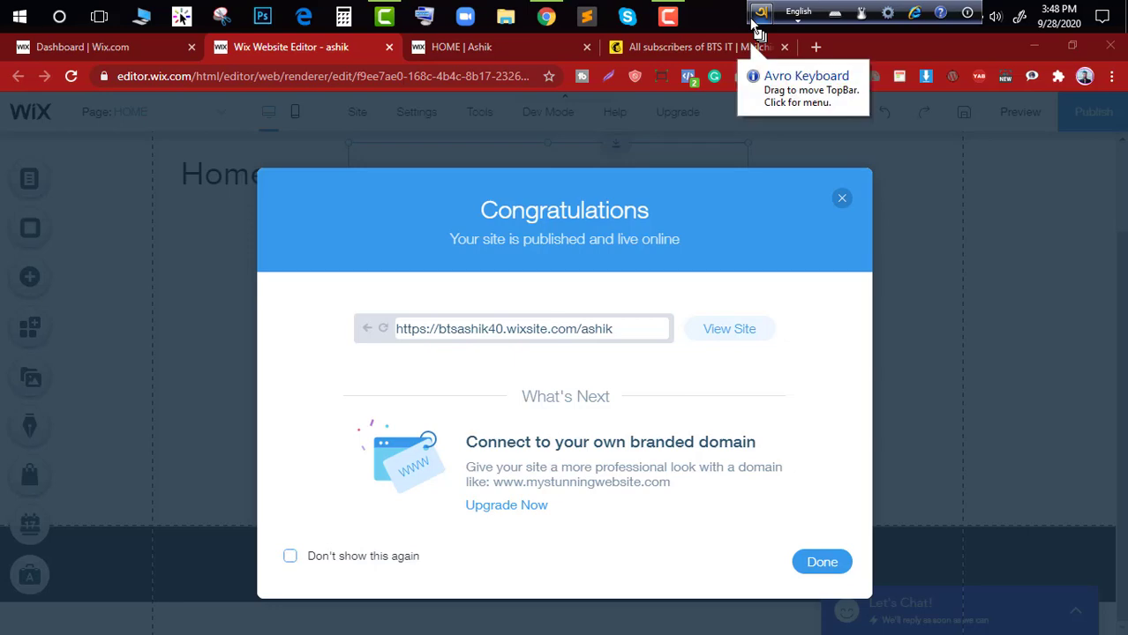
left_click(839, 202)
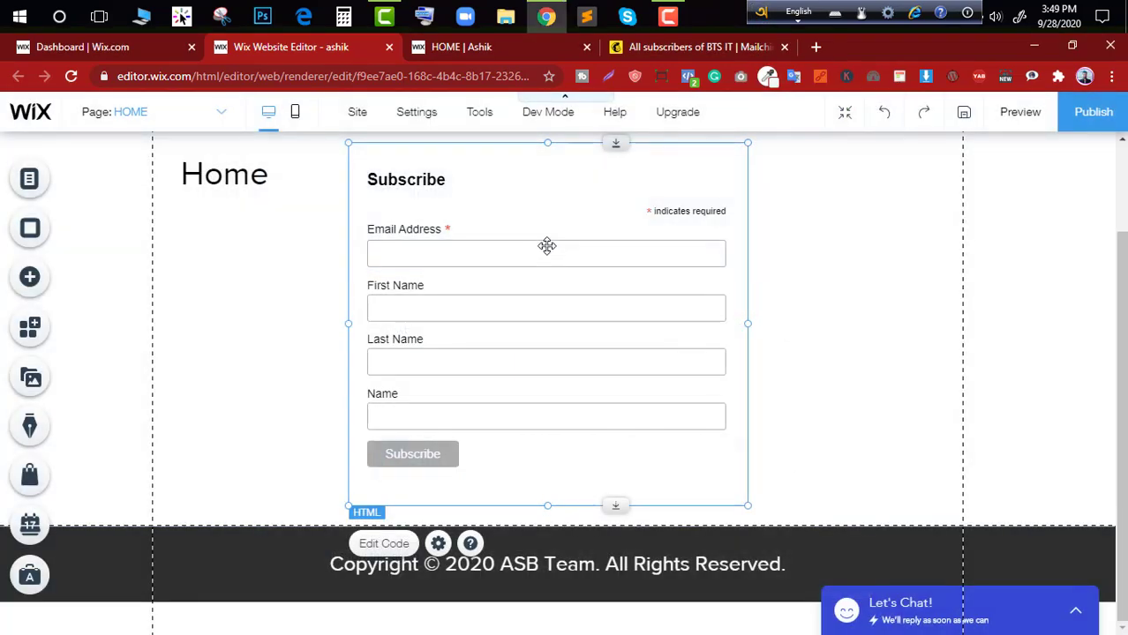